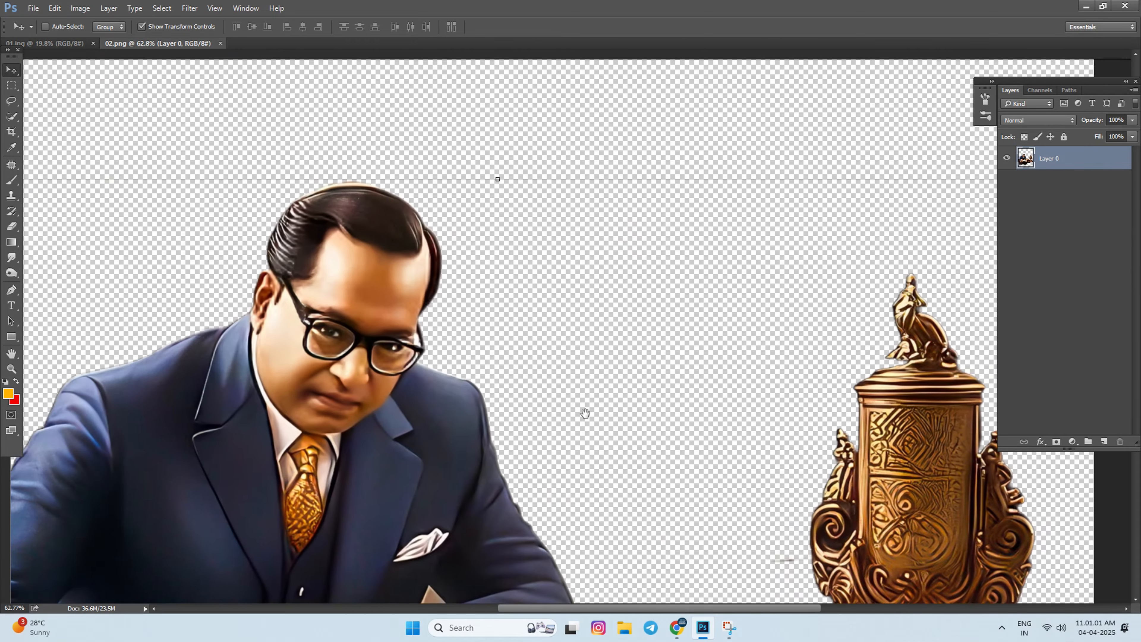
Copy the man-at-desk artwork from 02.png into the library background document and align it with the canvas's lower edge.
scroll(594, 394, down, 5)
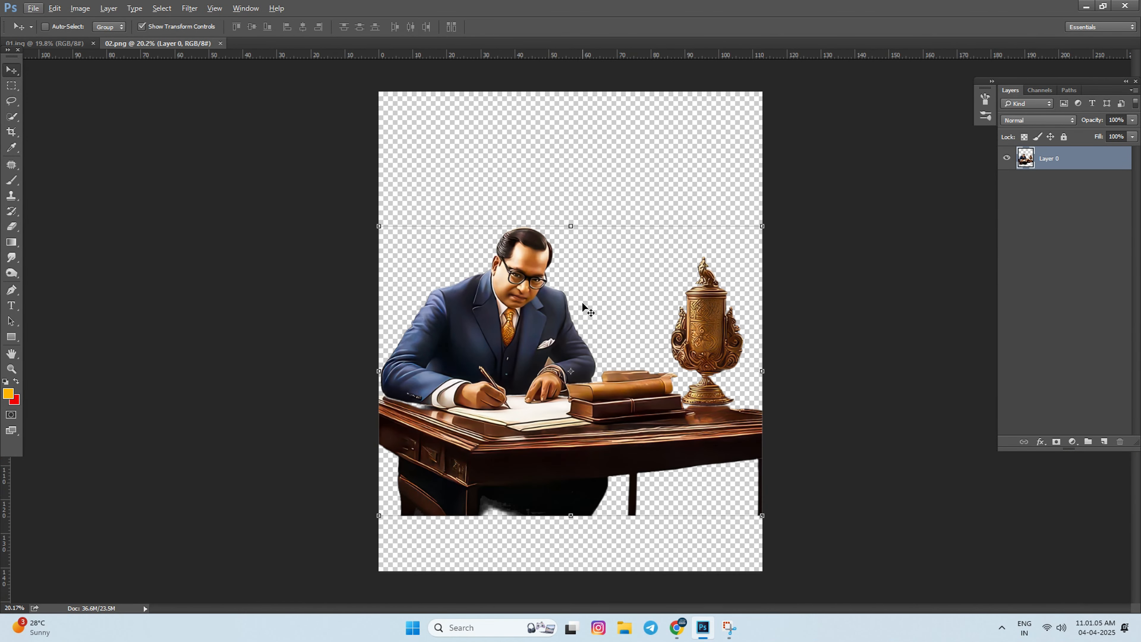
drag(509, 294, 414, 153)
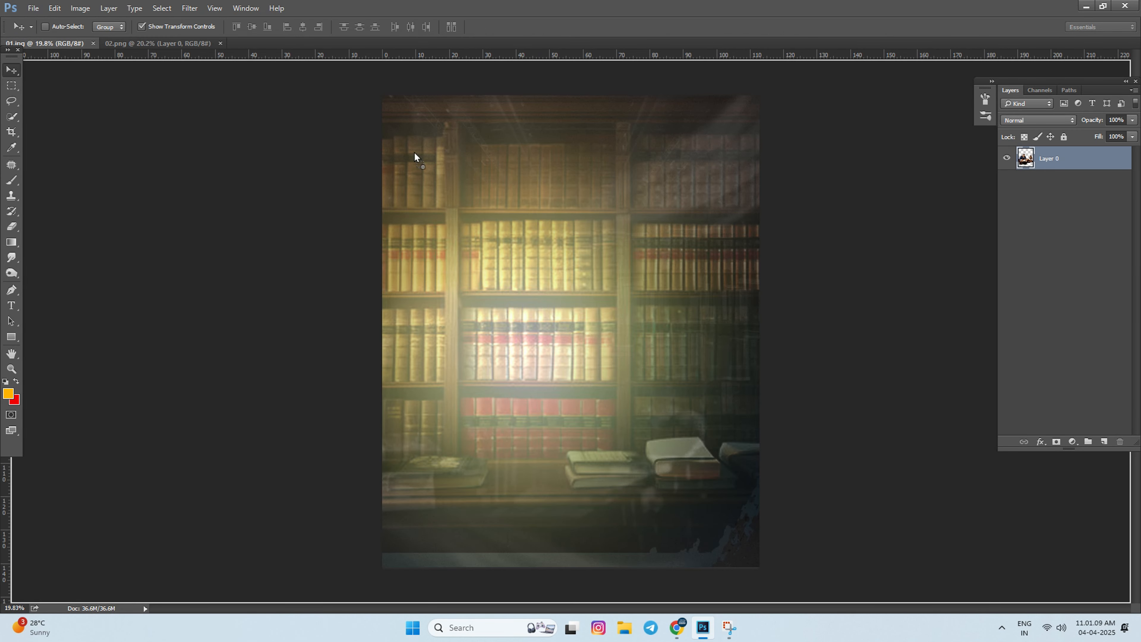
mouse_move(549, 236)
mouse_down()
mouse_move(559, 252)
mouse_move(550, 257)
mouse_up()
drag(639, 263, 583, 364)
scroll(566, 410, up, 4)
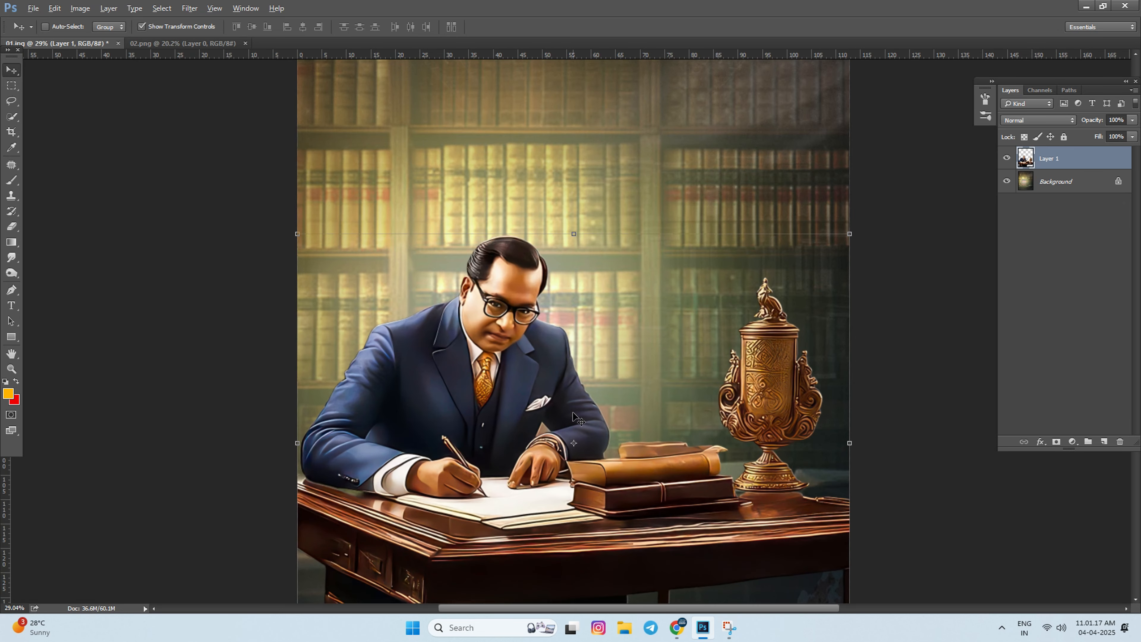
scroll(591, 382, down, 4)
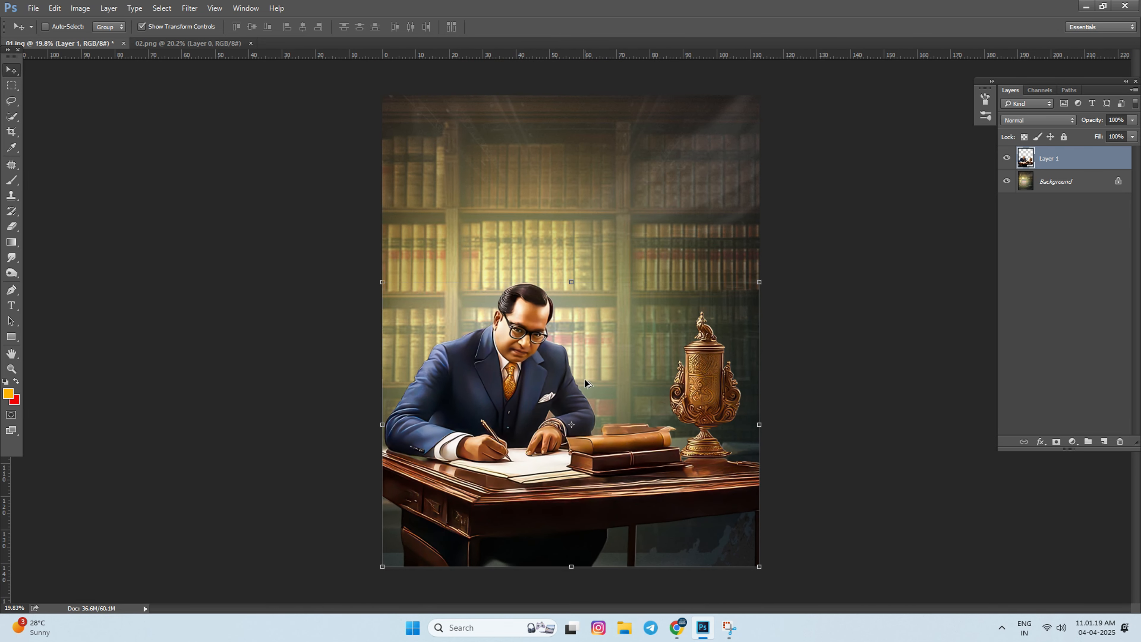
scroll(604, 386, up, 2)
scroll(602, 384, down, 3)
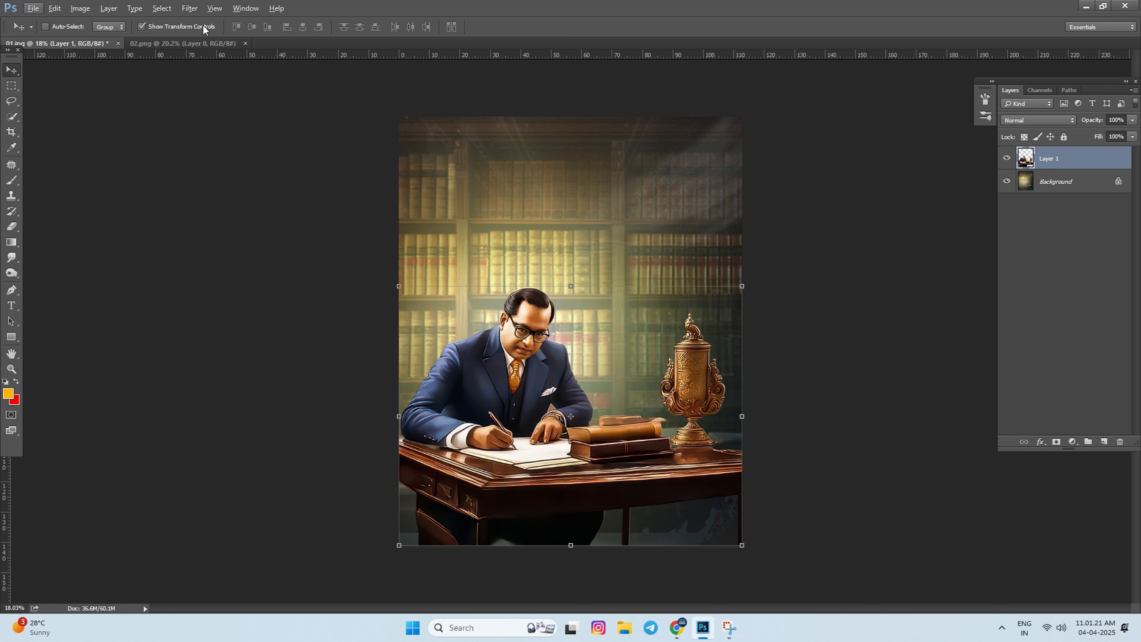
Close 02.png and open the dark gradient image 03.png from the 14 new folder.
click(180, 43)
click(245, 44)
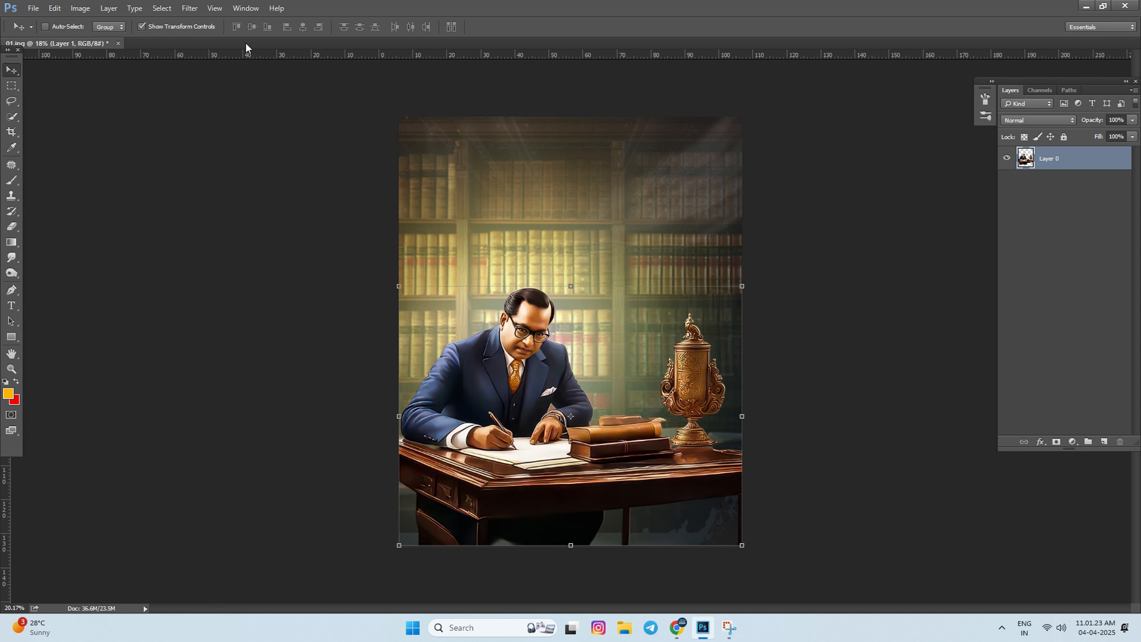
click(32, 9)
click(43, 33)
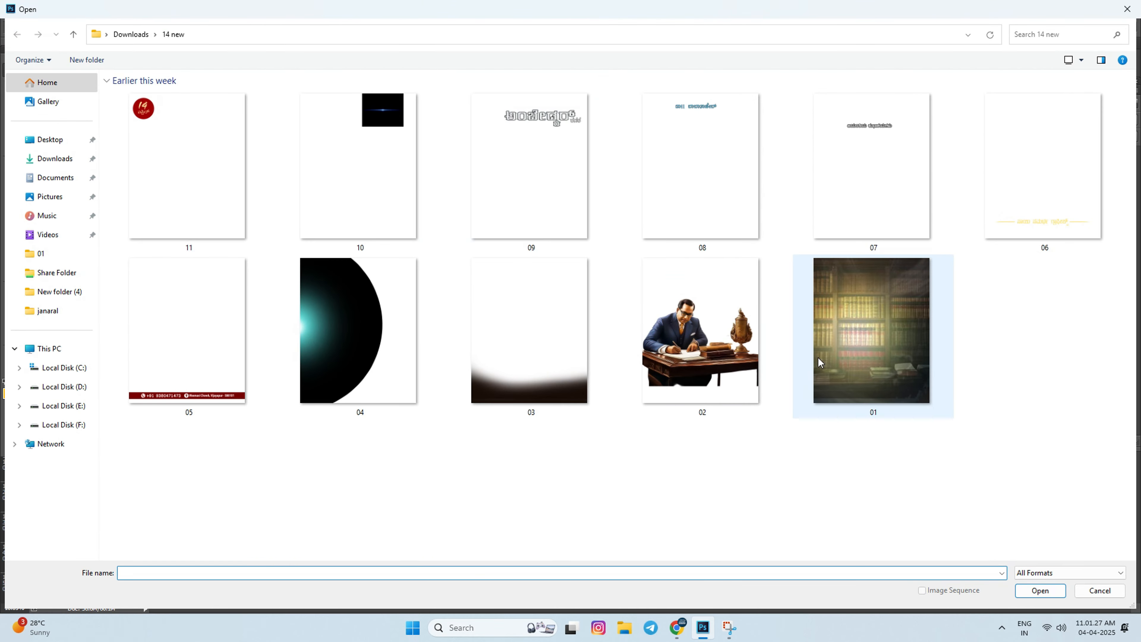
double_click(530, 364)
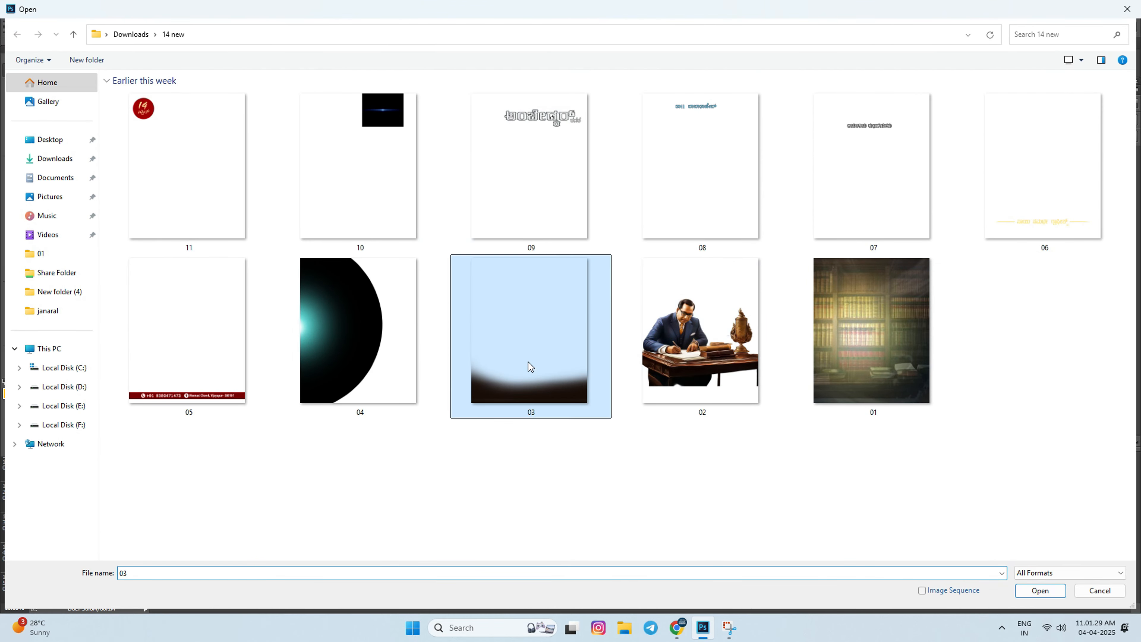
Copy the dark gradient from 03.png into the poster and place it over the lower part of the desk.
drag(592, 444, 637, 456)
key(ctrl+0)
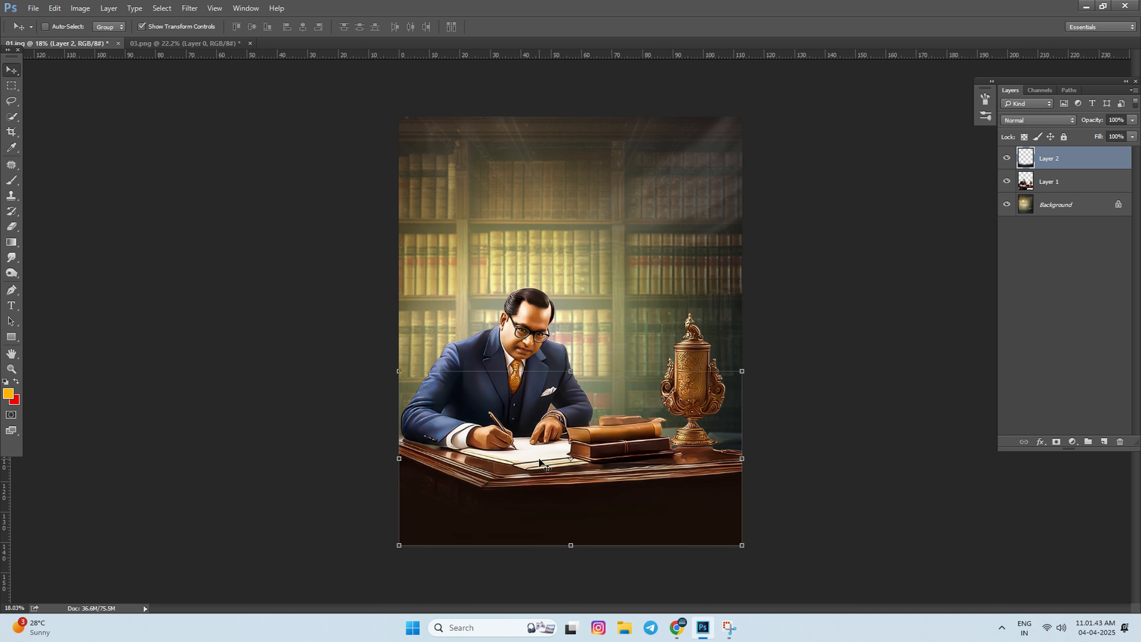
mouse_move(566, 457)
mouse_down()
mouse_move(570, 425)
mouse_move(569, 456)
mouse_up()
Close 03.png without saving and open the teal glow image 04.png.
click(236, 43)
click(250, 43)
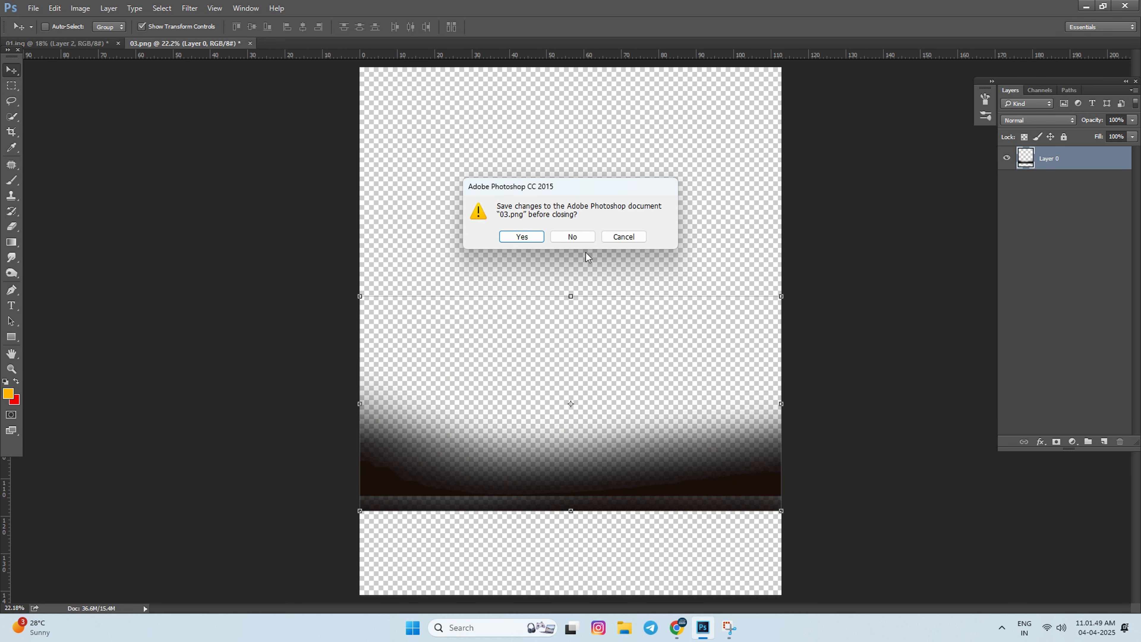
click(573, 238)
click(33, 8)
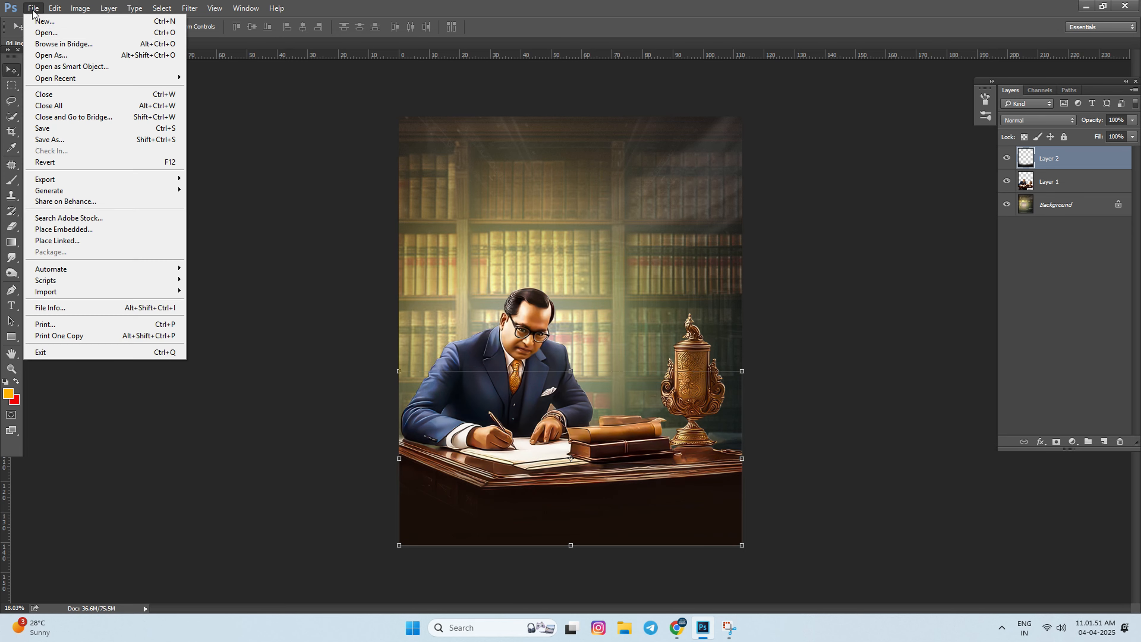
click(35, 35)
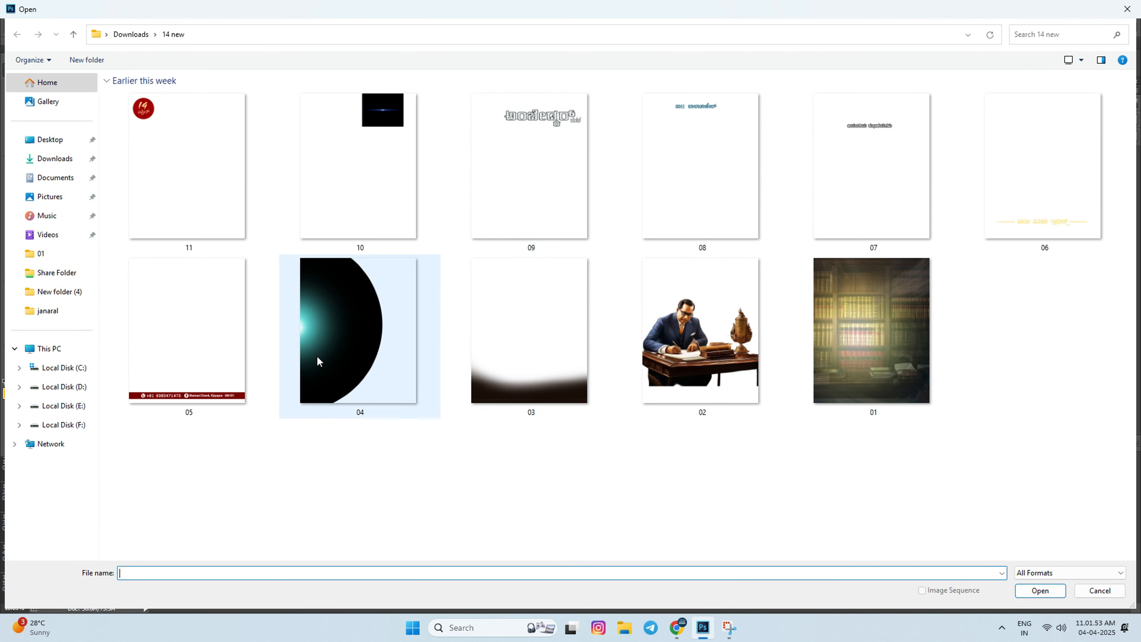
double_click(372, 313)
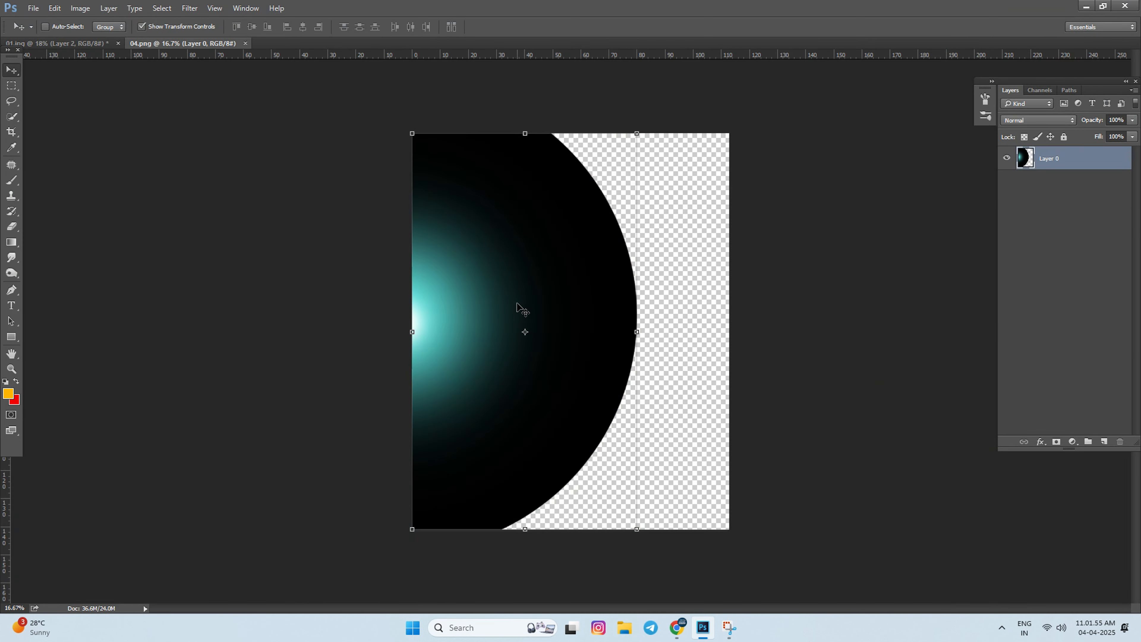
Add the teal glow from 04.png against the poster's left edge and set its blend mode to Screen.
mouse_move(517, 308)
mouse_down()
mouse_move(572, 334)
mouse_move(529, 286)
mouse_move(517, 298)
mouse_move(293, 122)
mouse_move(103, 55)
mouse_move(525, 221)
mouse_move(526, 313)
mouse_move(555, 316)
mouse_move(537, 317)
mouse_up()
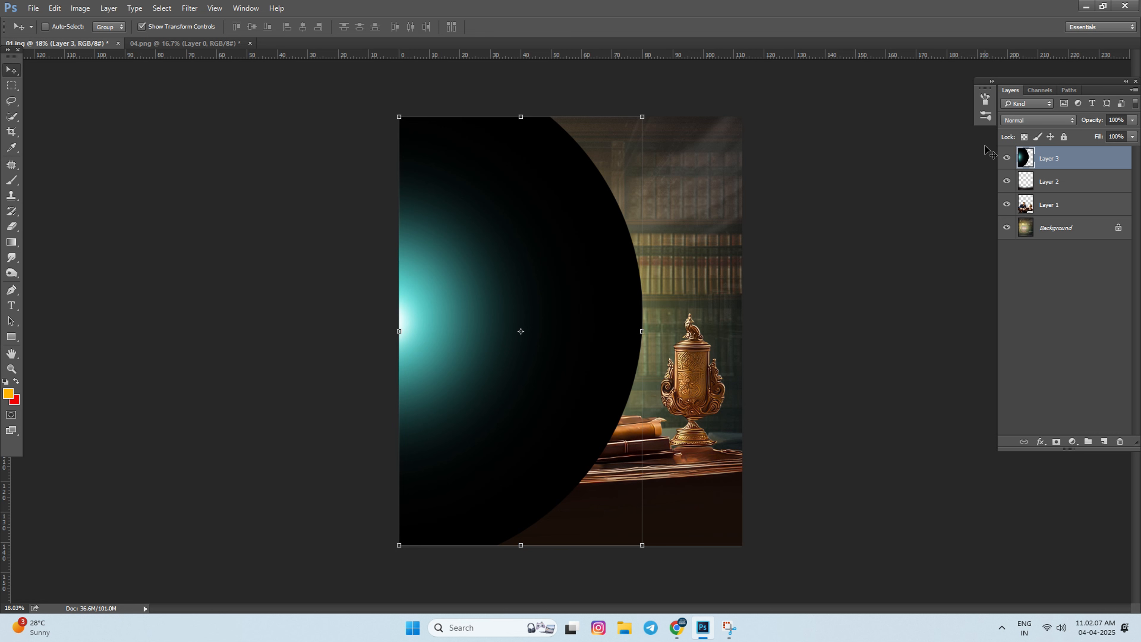
click(1019, 122)
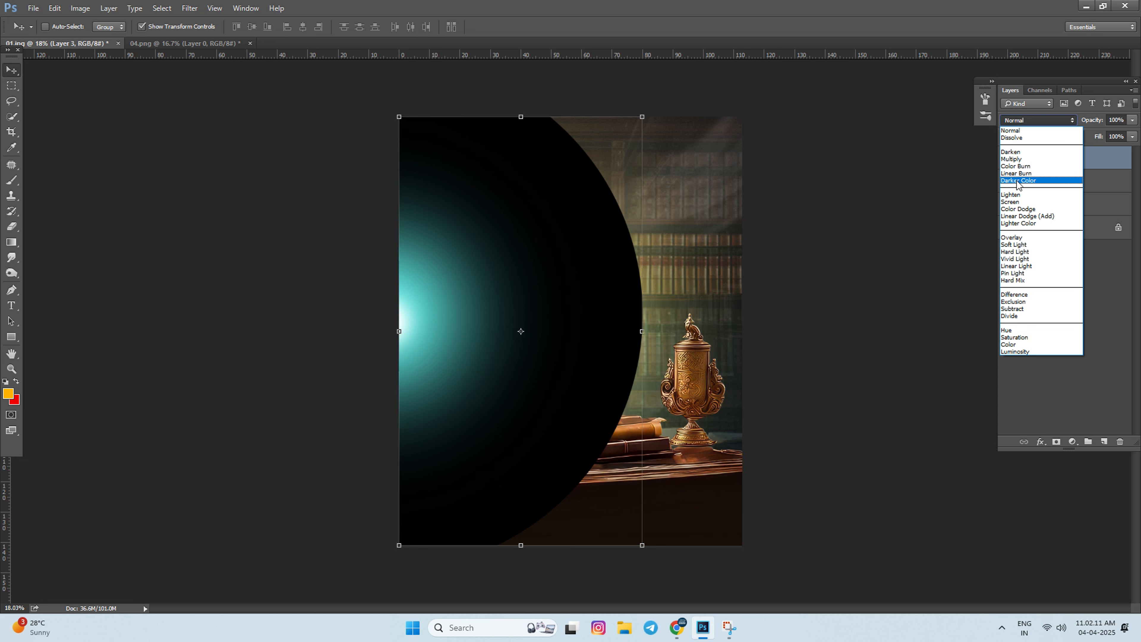
click(1018, 202)
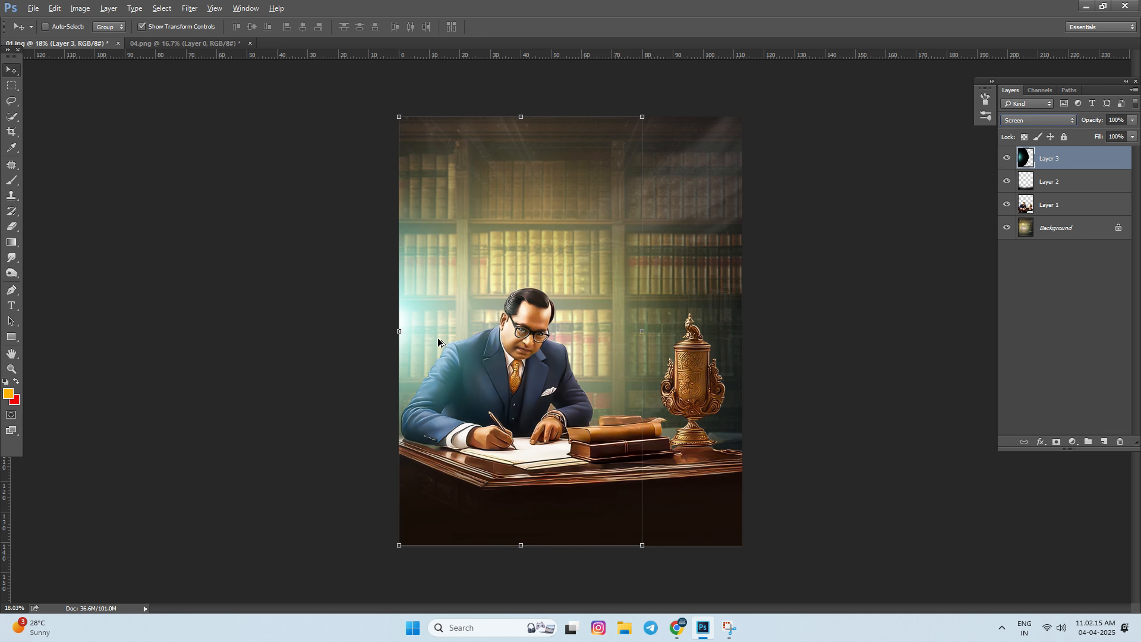
scroll(451, 320, up, 2)
mouse_move(451, 321)
mouse_down()
mouse_move(715, 409)
mouse_move(452, 338)
mouse_up()
scroll(453, 337, down, 1)
scroll(454, 337, down, 1)
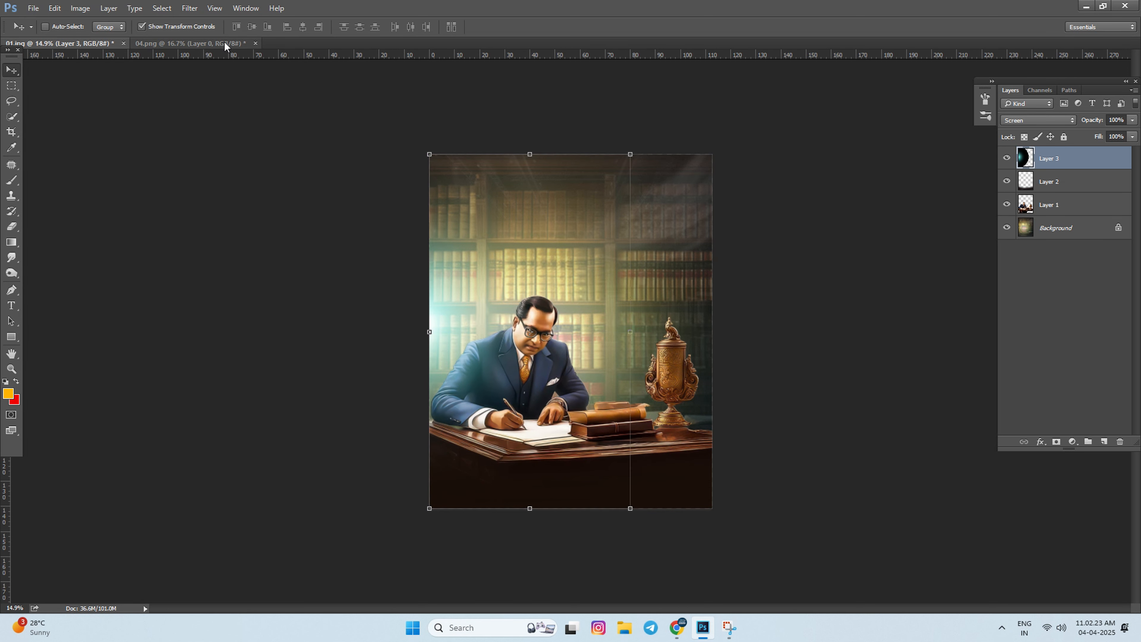
Close 04.png without saving and open the large title text image 09.png.
click(254, 43)
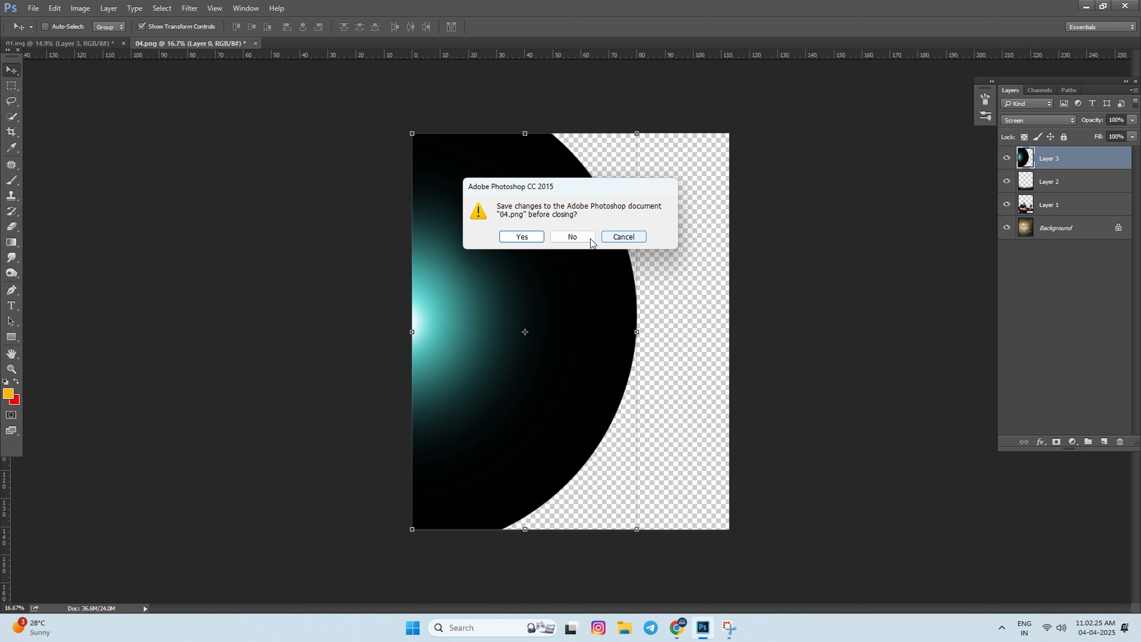
click(589, 238)
click(28, 8)
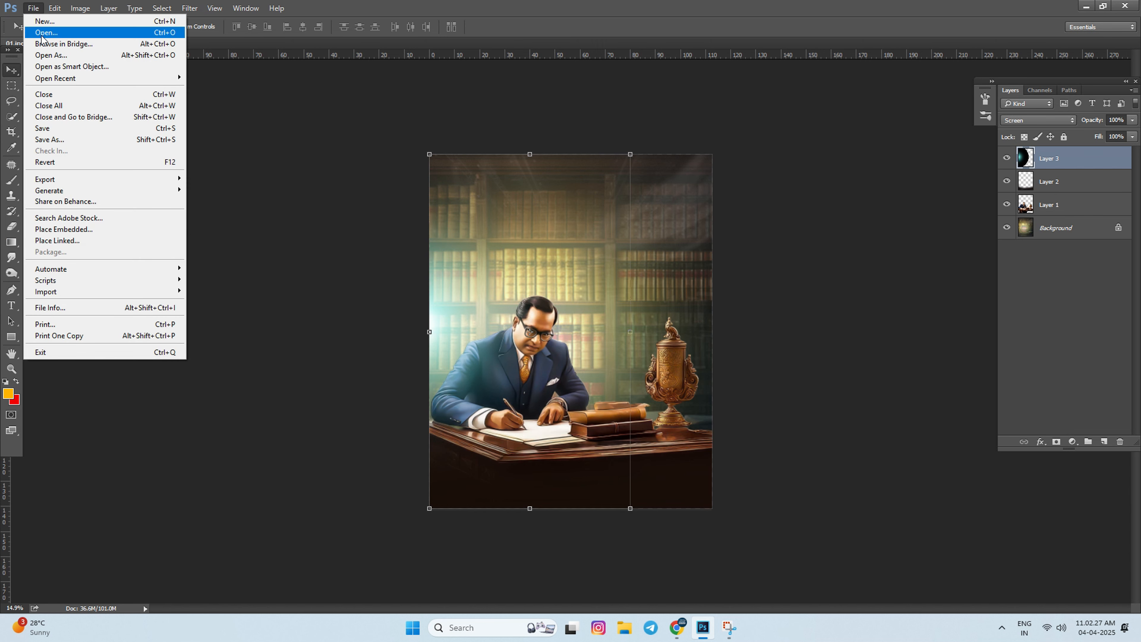
click(43, 33)
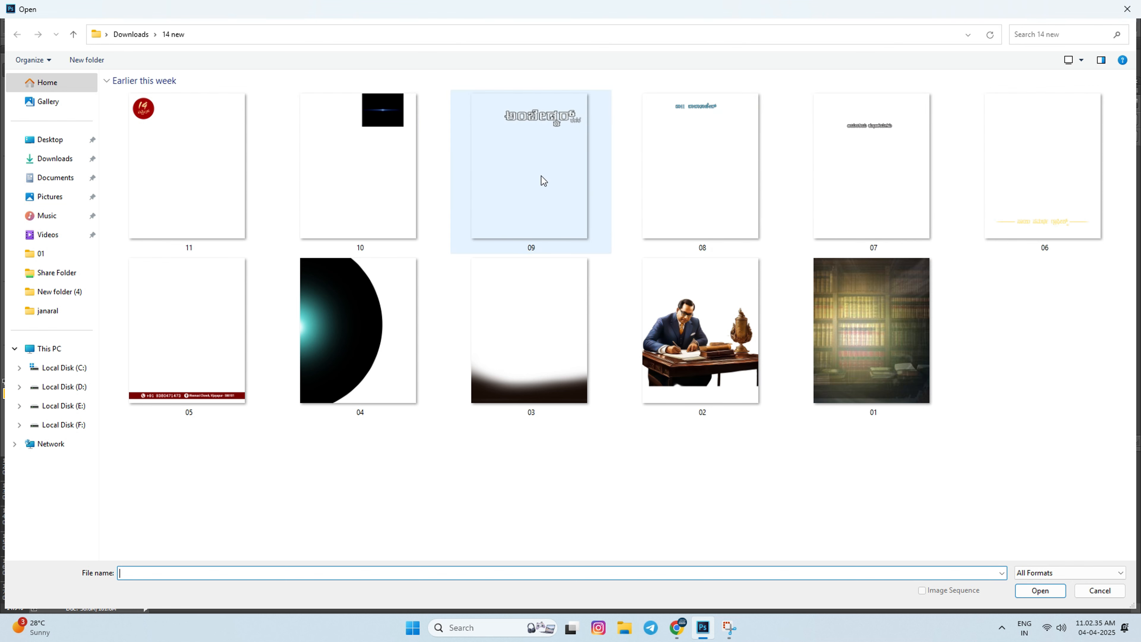
double_click(528, 163)
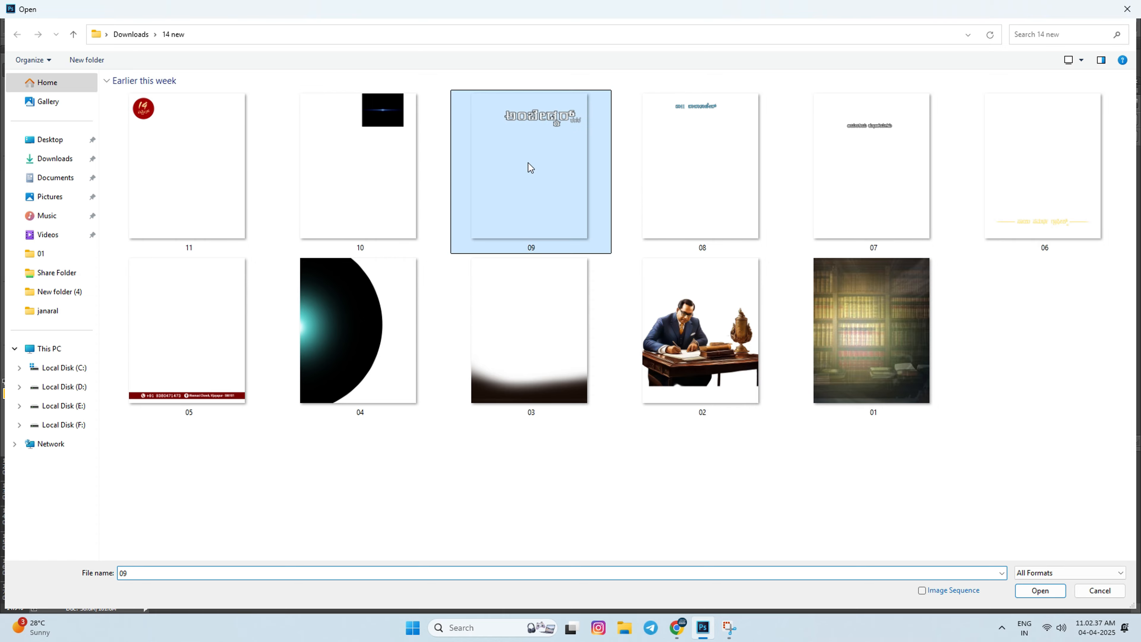
Copy the large white Kannada title from 09.png into the poster and position it over the upper bookshelves.
scroll(624, 180, up, 10)
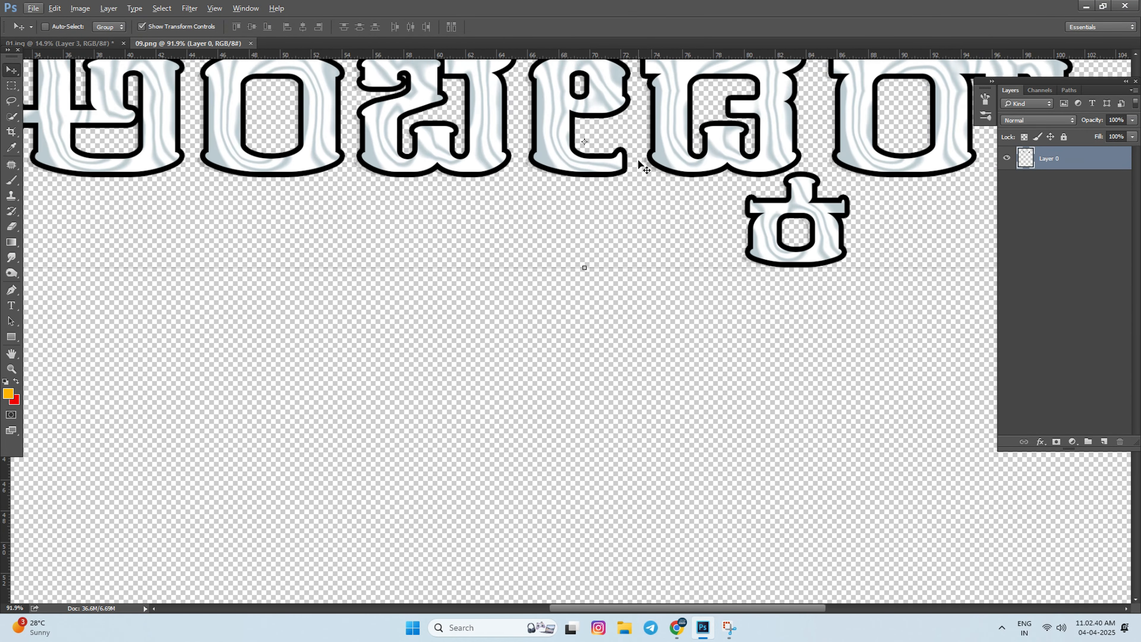
drag(639, 164, 639, 320)
scroll(617, 291, up, 2)
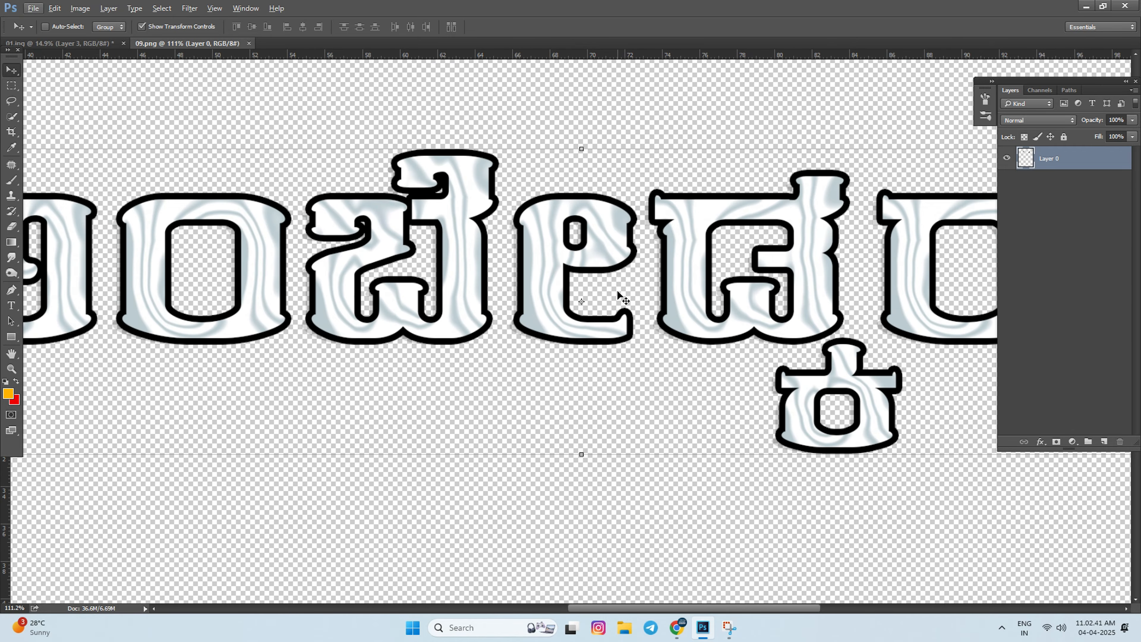
drag(618, 265, 472, 197)
scroll(597, 303, down, 1)
scroll(596, 304, down, 4)
drag(567, 213, 621, 223)
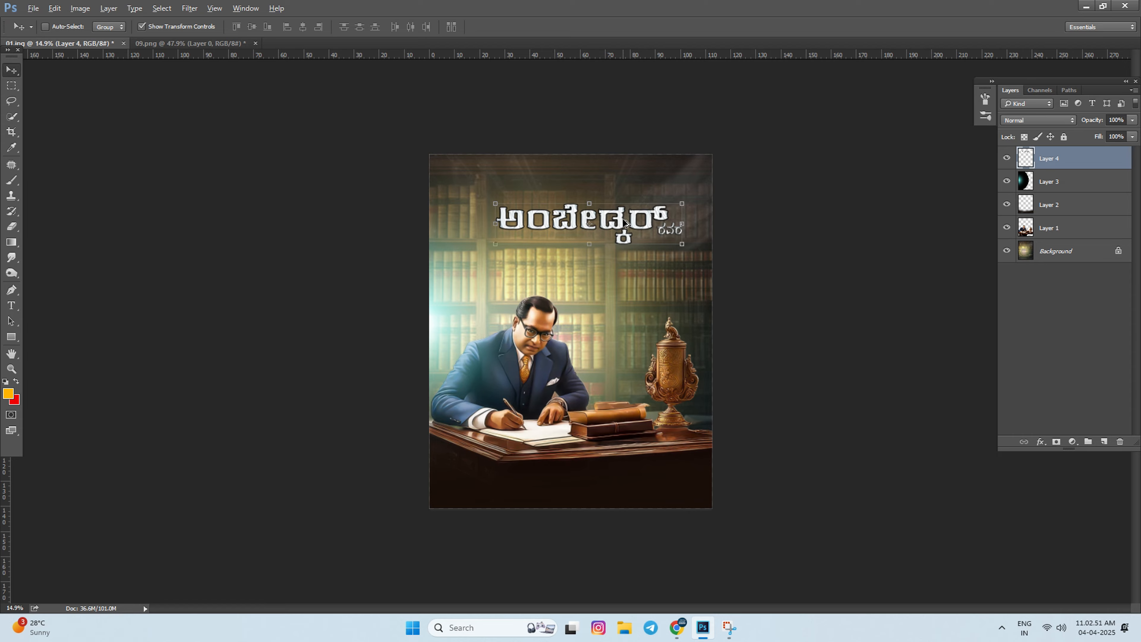
scroll(622, 218, up, 5)
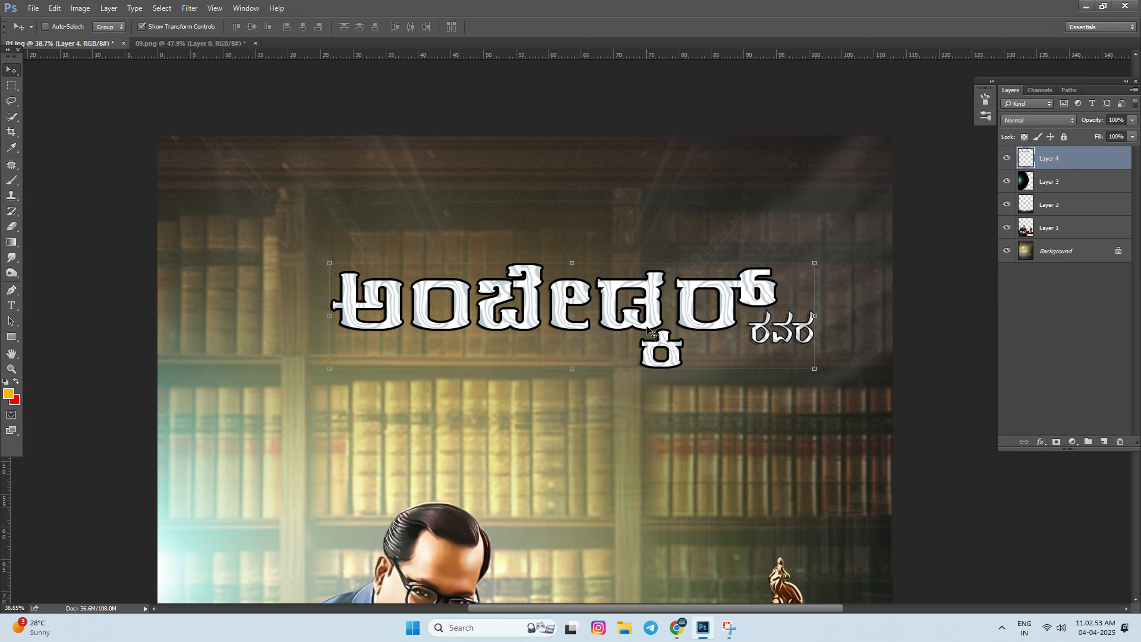
drag(649, 311, 651, 322)
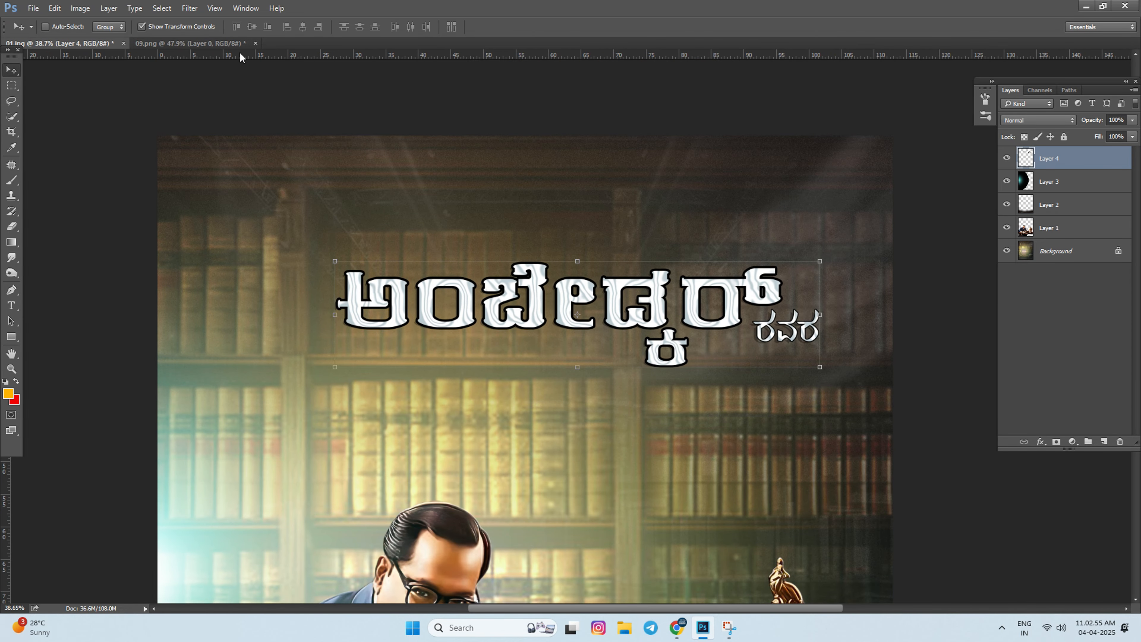
Close 09.png without saving and open the blue heading text image 08.png.
click(256, 43)
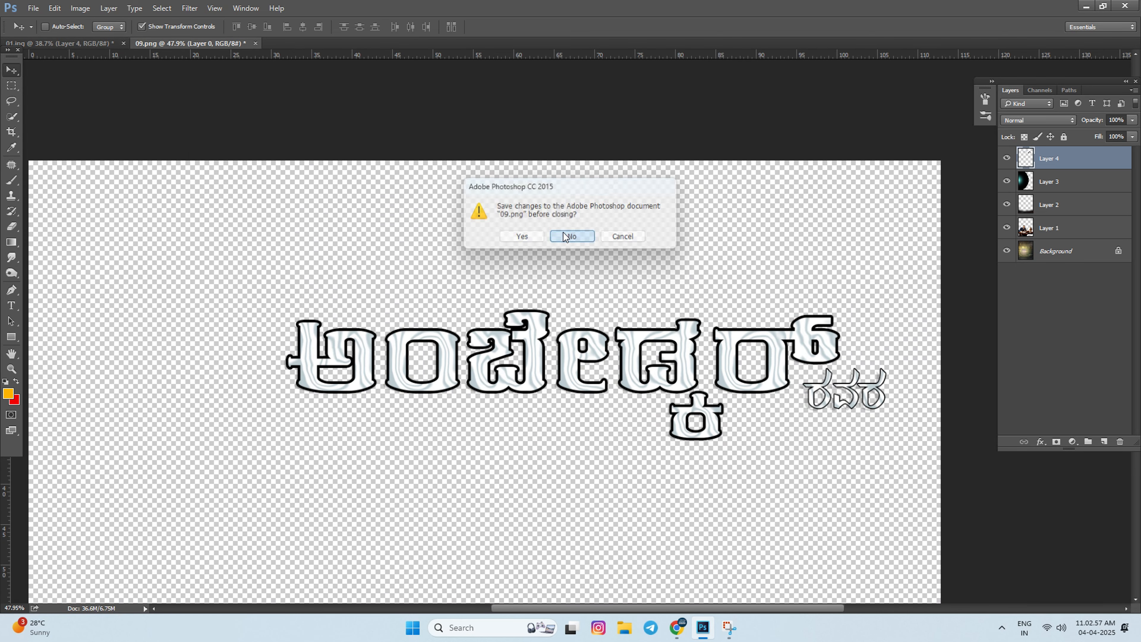
click(571, 237)
click(33, 8)
click(43, 33)
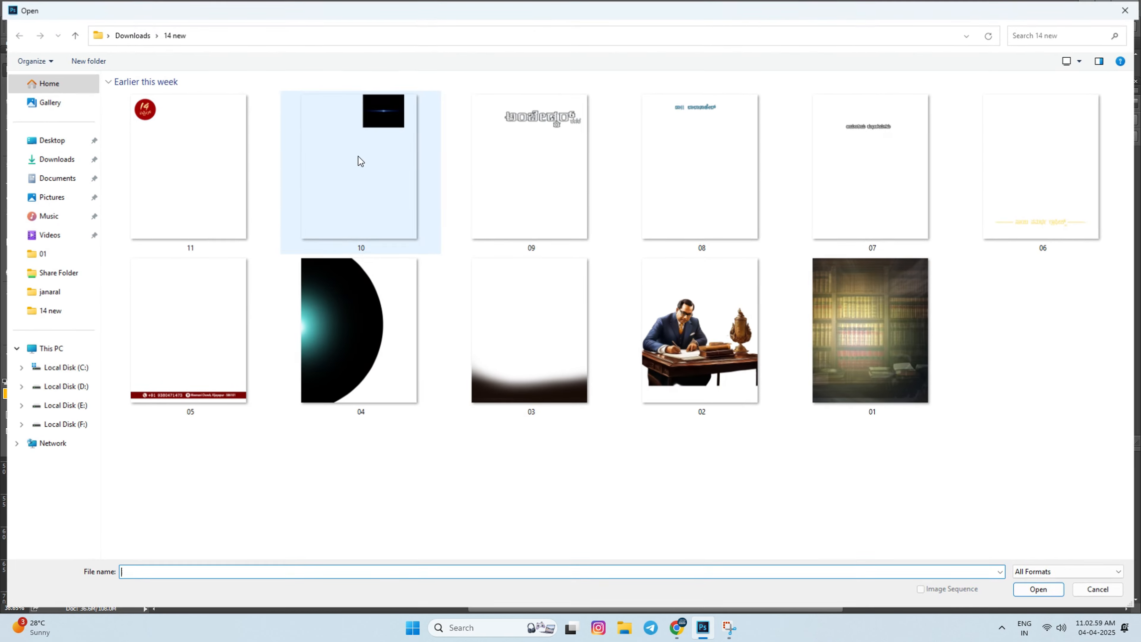
double_click(694, 173)
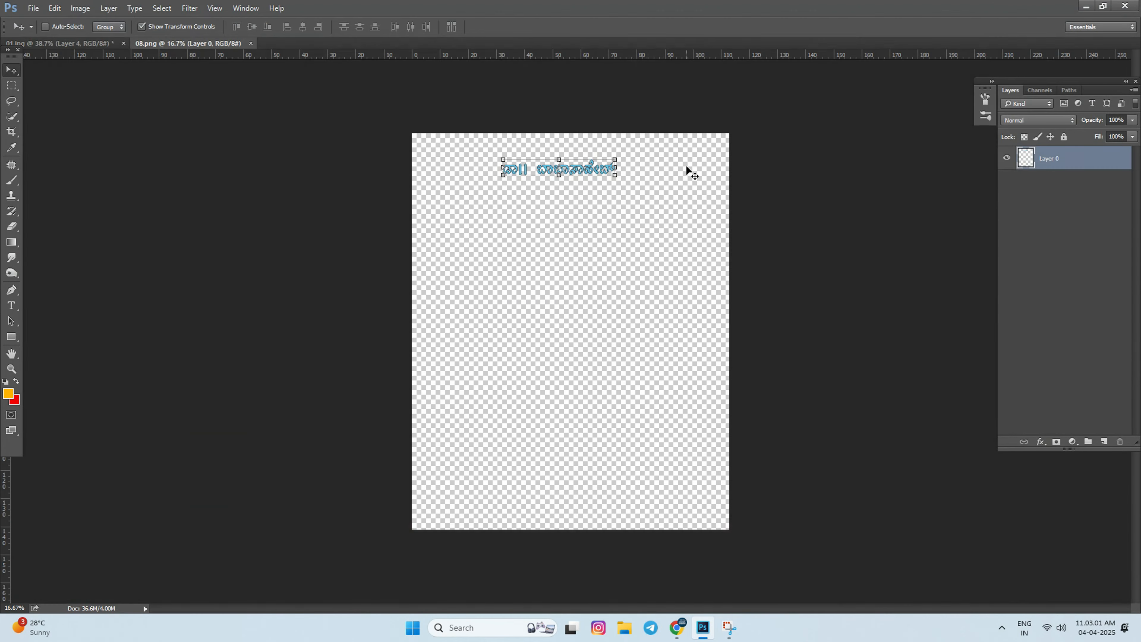
Copy the blue Kannada heading from 08.png into the poster and place it just above the large white title.
scroll(542, 154, up, 5)
scroll(566, 130, up, 10)
drag(566, 129, 594, 395)
scroll(597, 282, up, 3)
drag(597, 281, 503, 234)
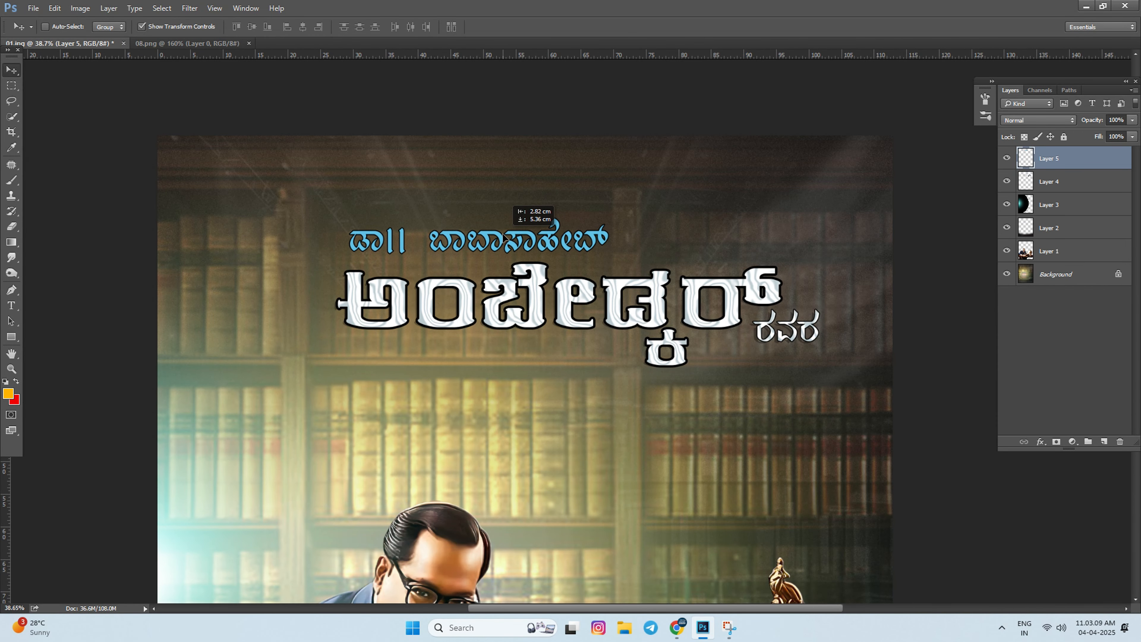
drag(609, 217, 585, 231)
key(Return)
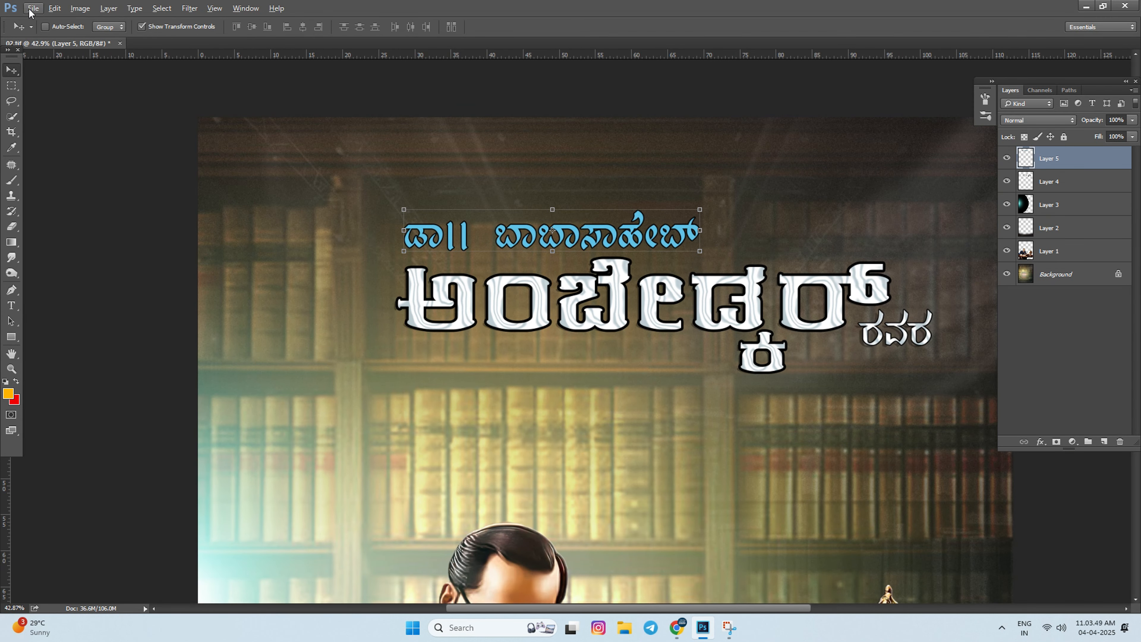
Open the greeting text image 07.png from the 14 new folder and activate the Move tool.
click(31, 9)
click(45, 30)
double_click(308, 165)
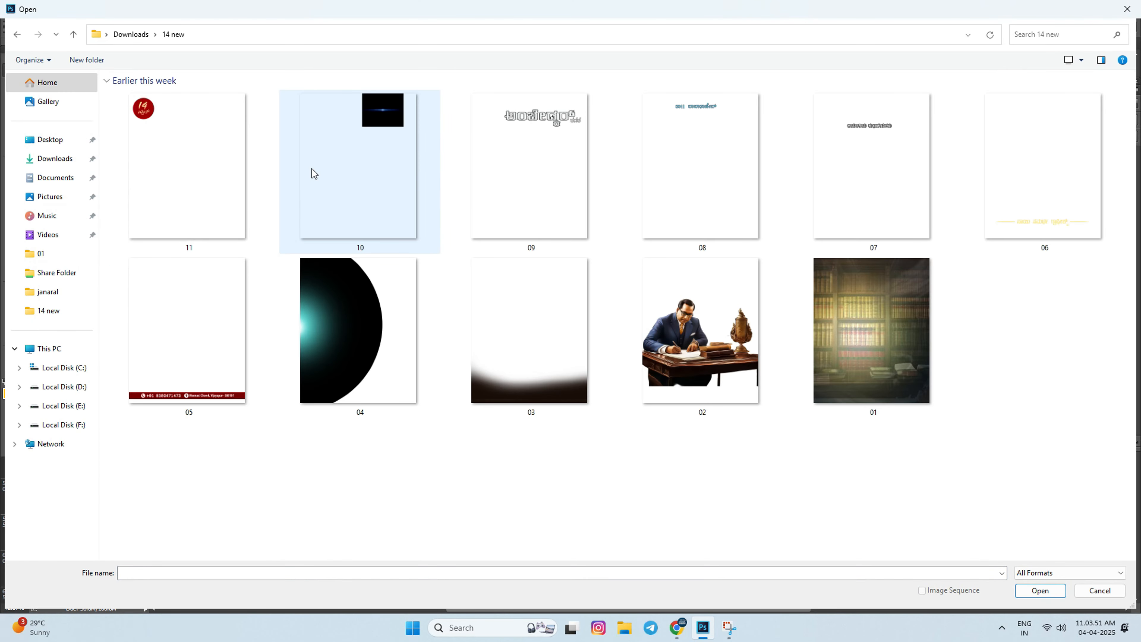
double_click(837, 154)
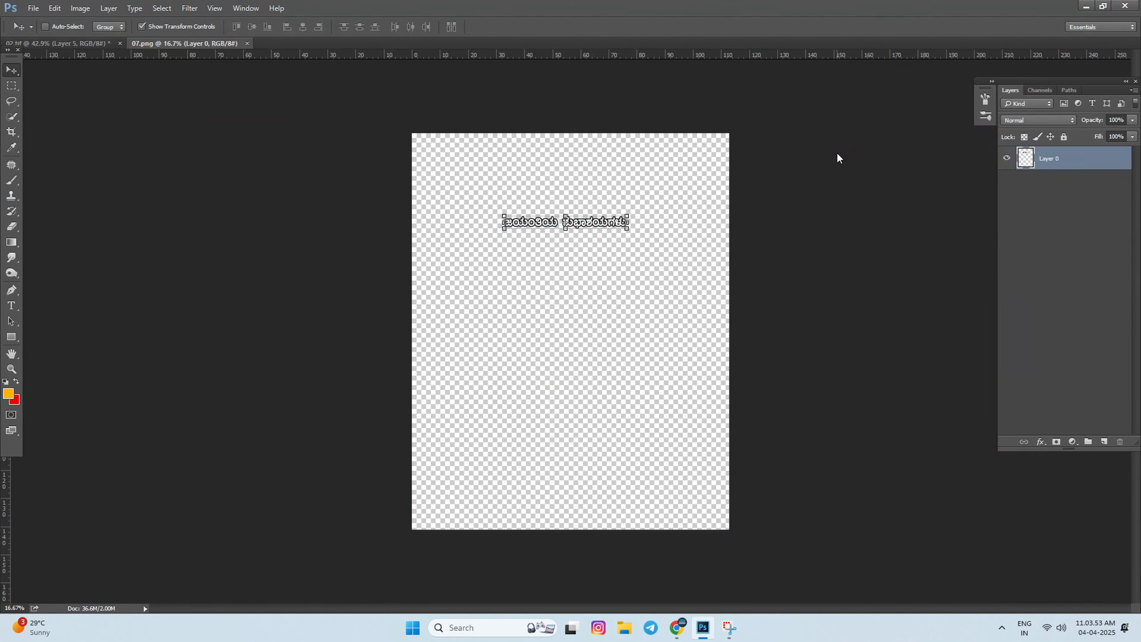
key(z)
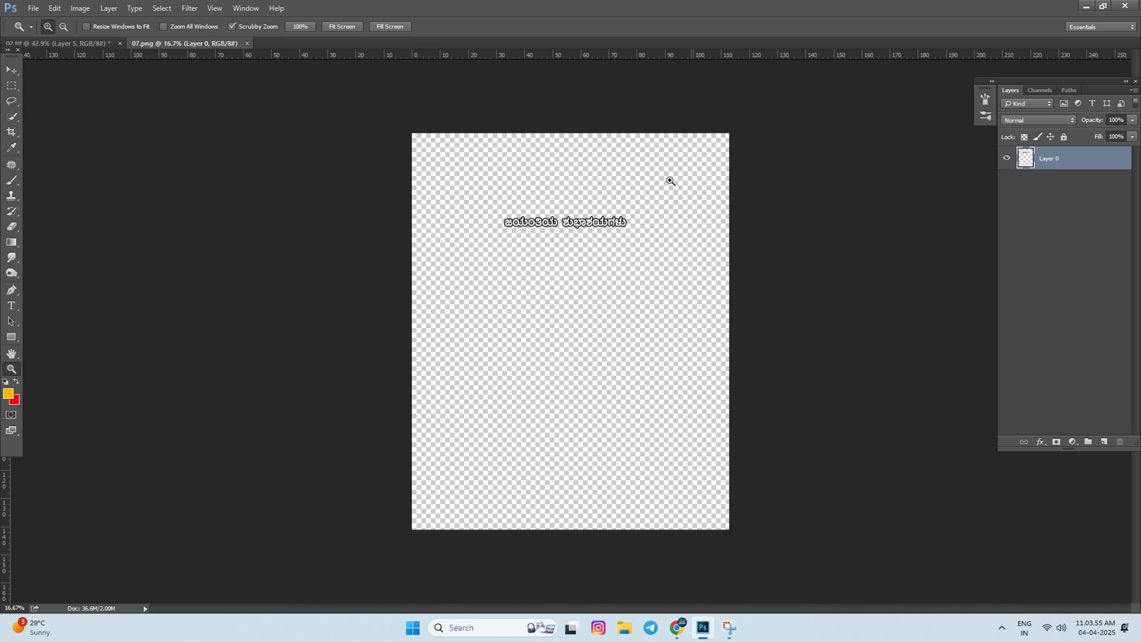
scroll(659, 200, up, 4)
click(10, 70)
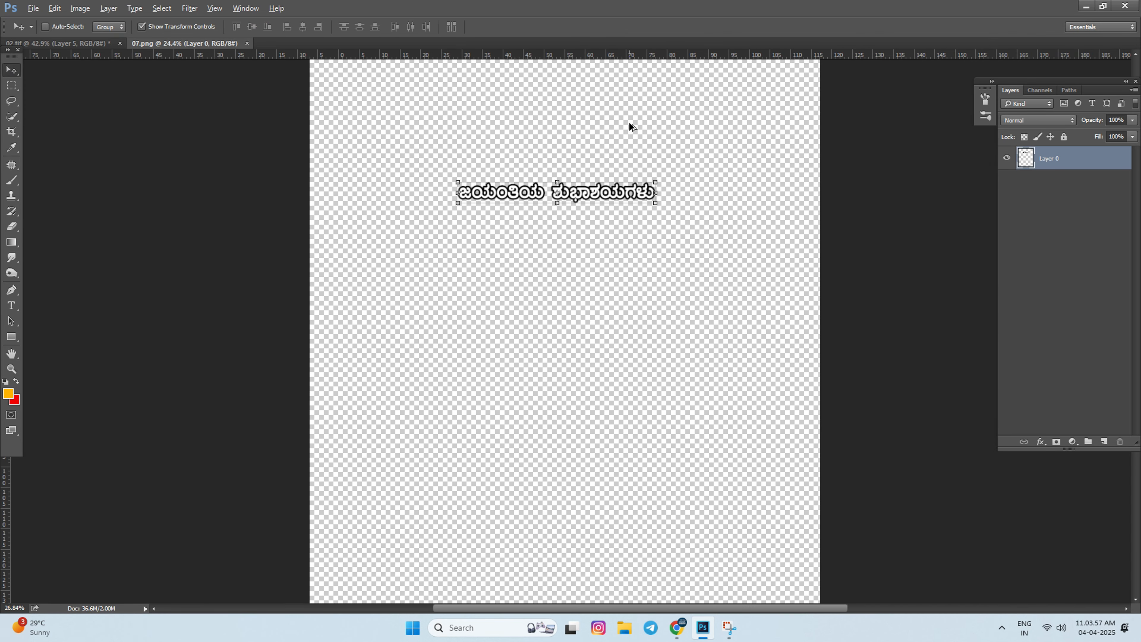
Copy the Kannada greeting text from 07.png into the poster and place it just below the white title, aligned to its left edge.
scroll(628, 122, up, 4)
drag(556, 234, 759, 411)
scroll(750, 402, up, 3)
scroll(755, 409, down, 5)
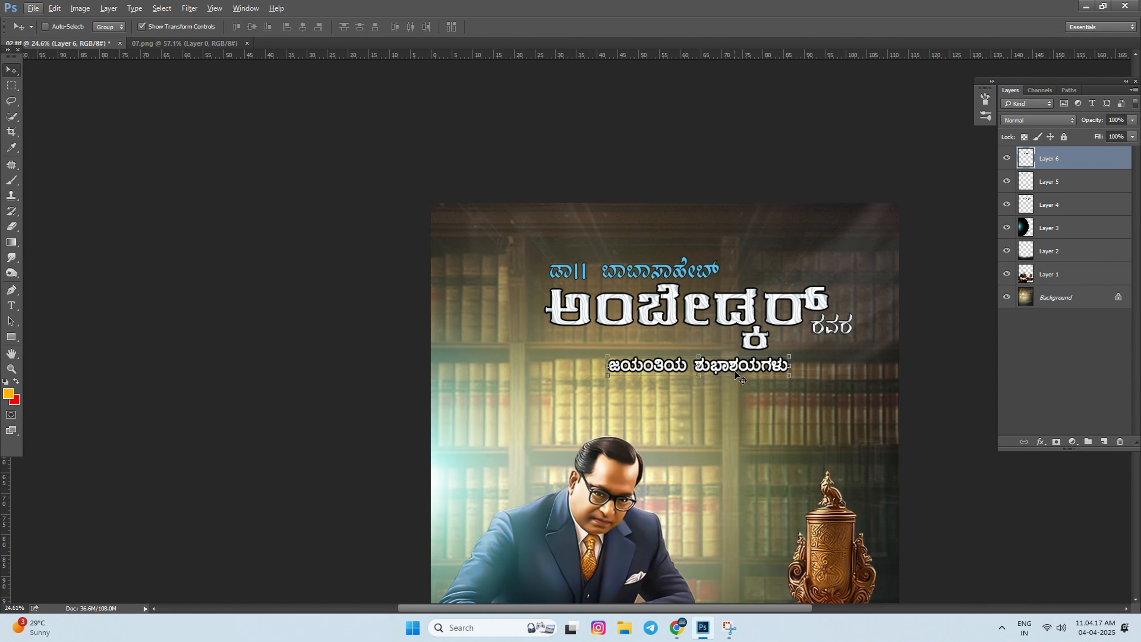
drag(735, 372, 677, 354)
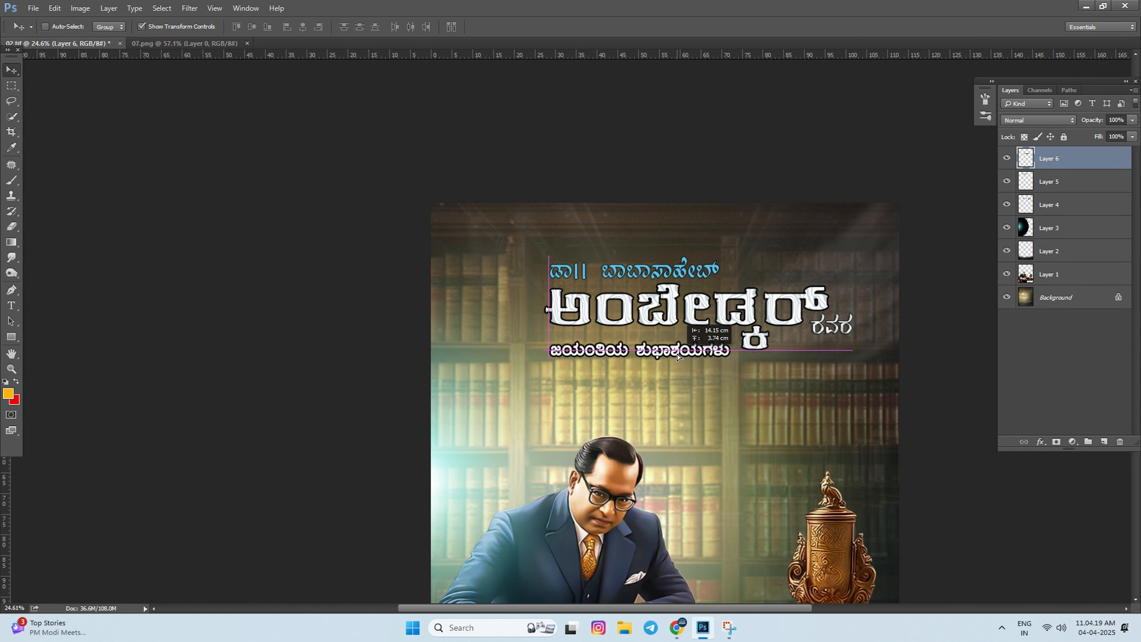
Open 11.png from the 14 new folder and copy its red "14" date badge into the poster.
click(28, 9)
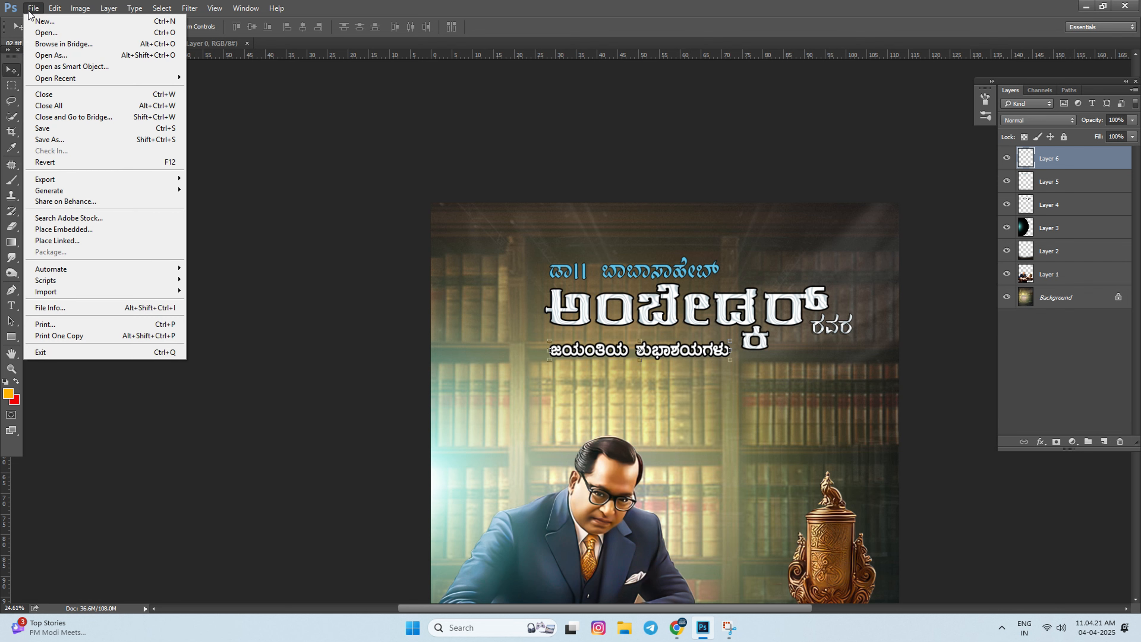
click(38, 29)
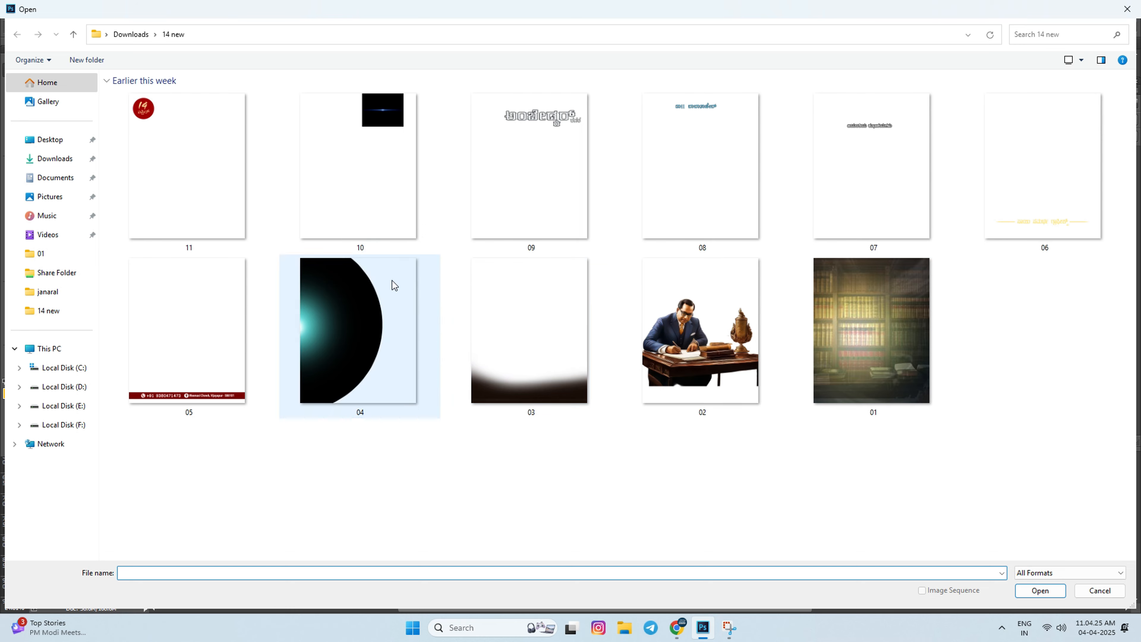
double_click(238, 192)
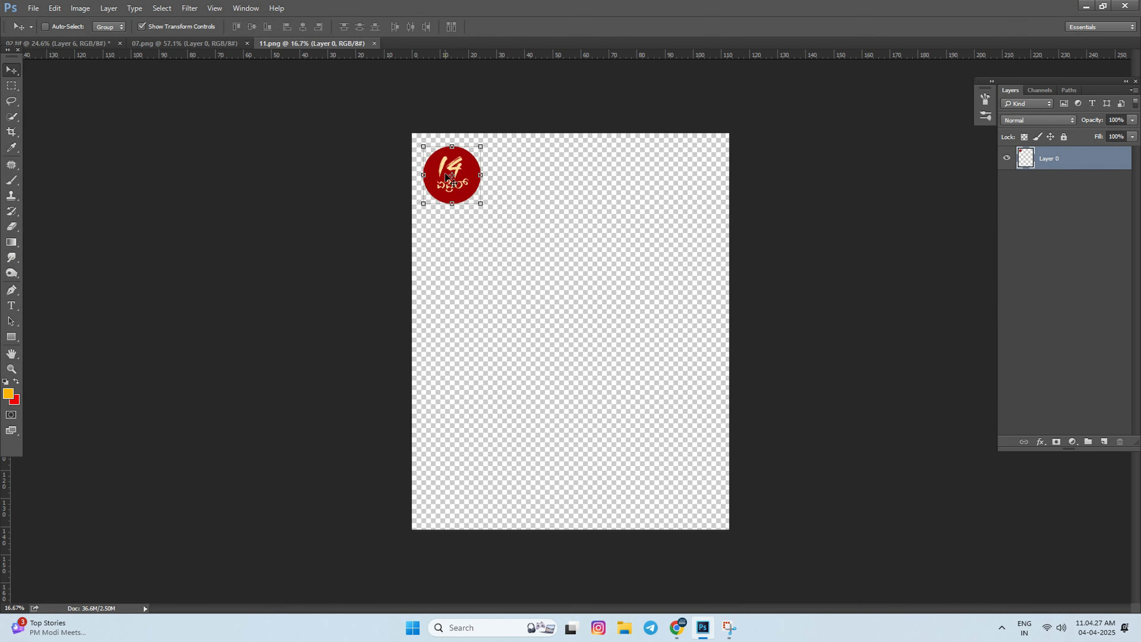
drag(458, 196, 405, 189)
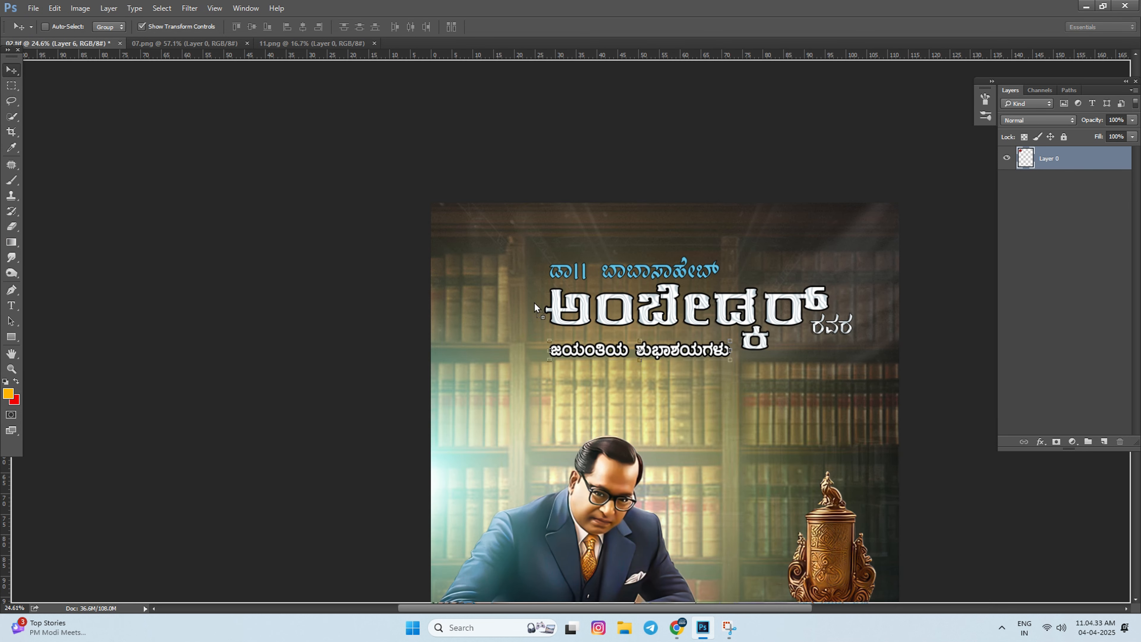
drag(599, 361, 598, 360)
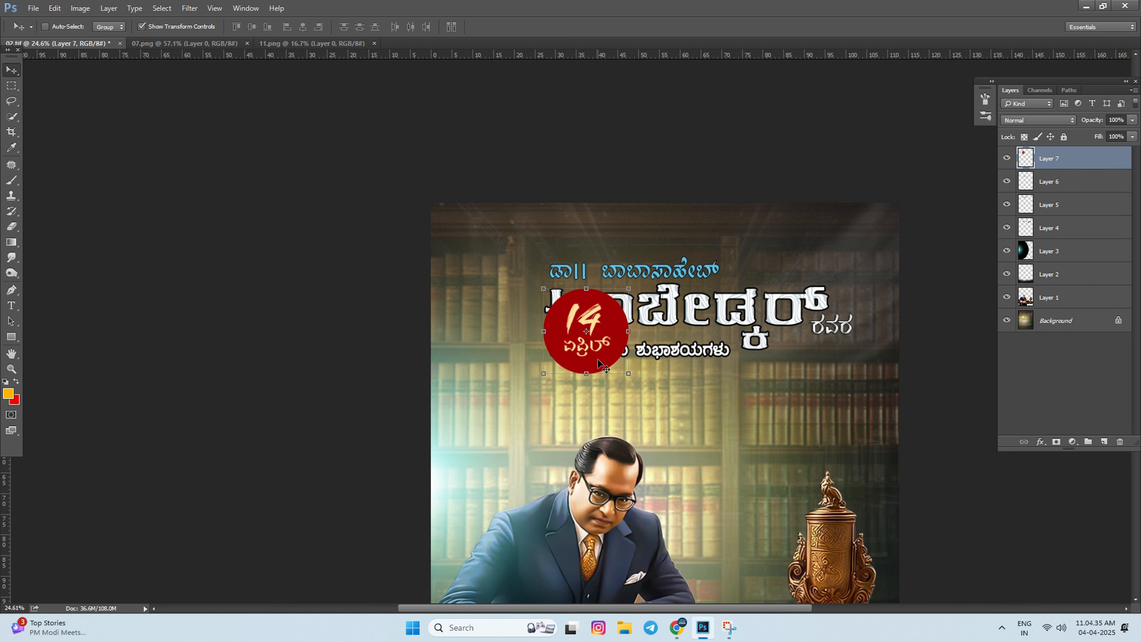
Move the red date badge off the title into the poster's upper-left corner.
scroll(582, 352, up, 6)
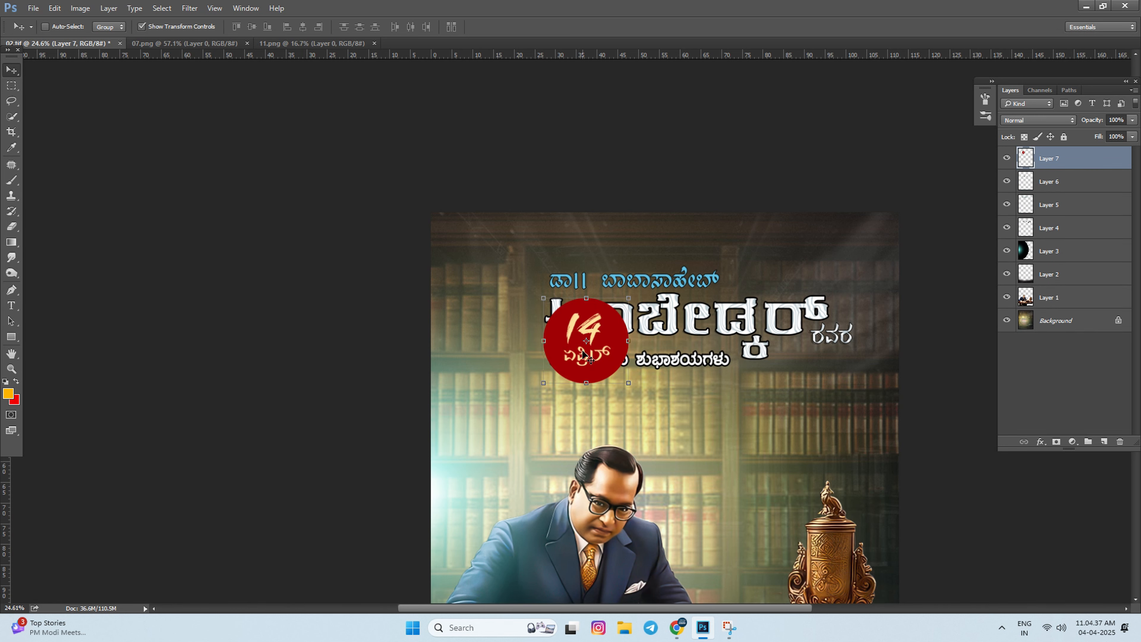
scroll(582, 348, down, 5)
scroll(583, 351, down, 3)
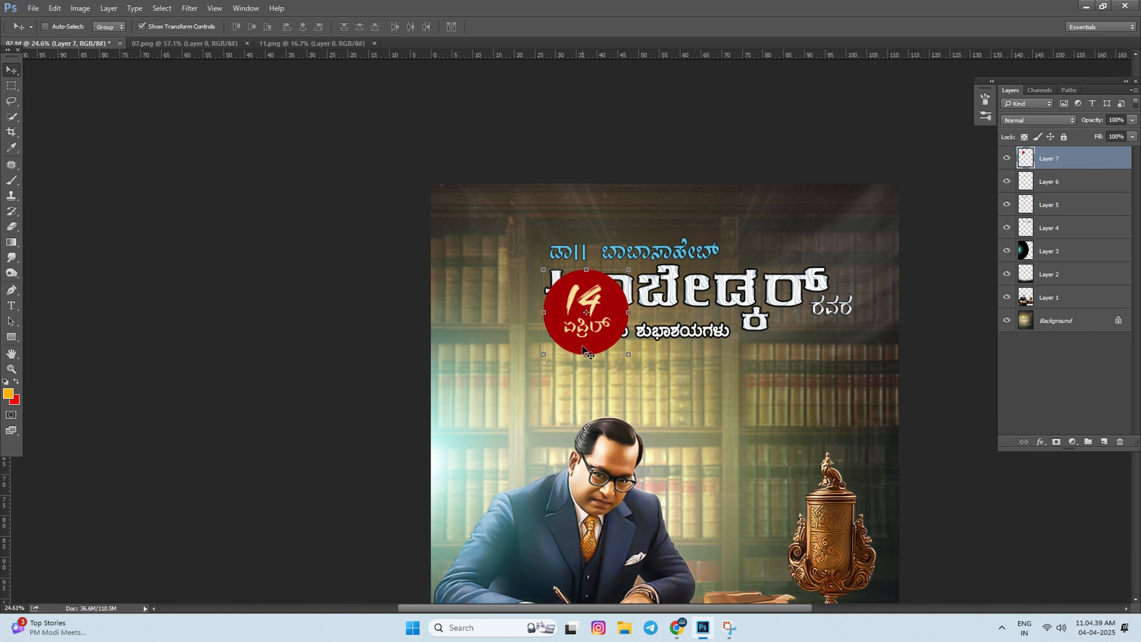
scroll(582, 348, up, 2)
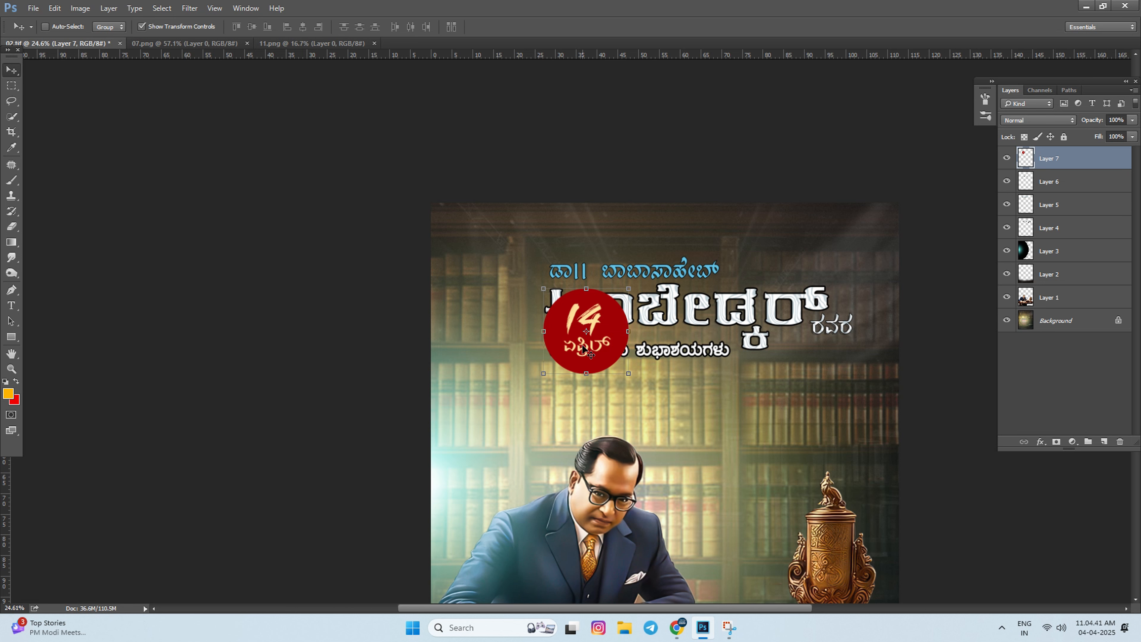
scroll(584, 345, up, 5)
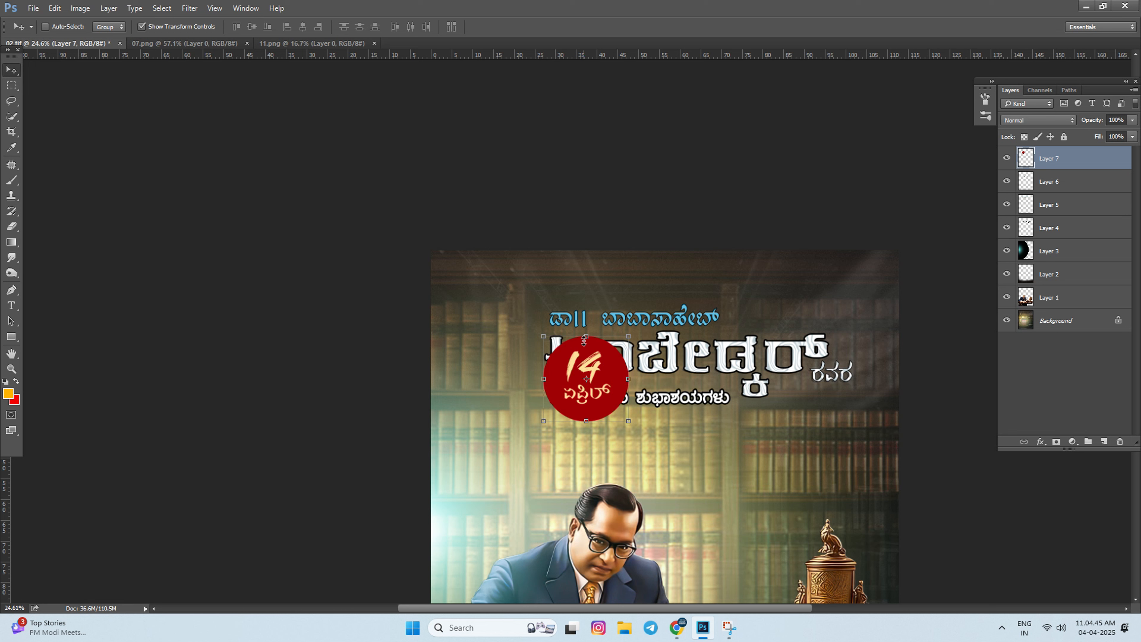
scroll(585, 334, up, 5)
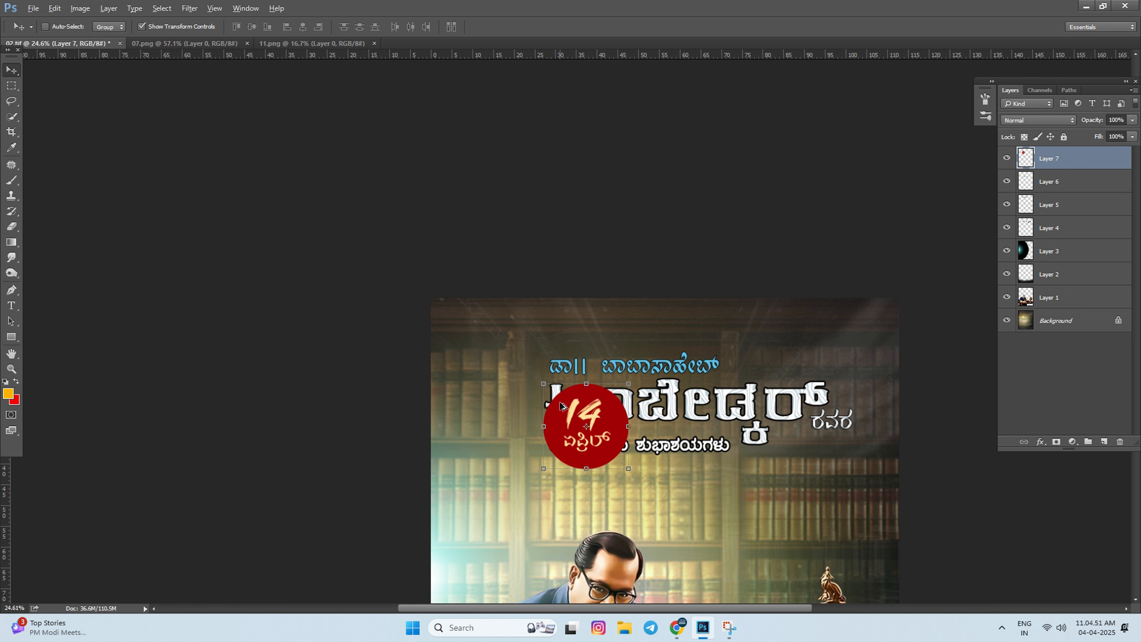
scroll(560, 406, up, 1)
drag(561, 406, 426, 310)
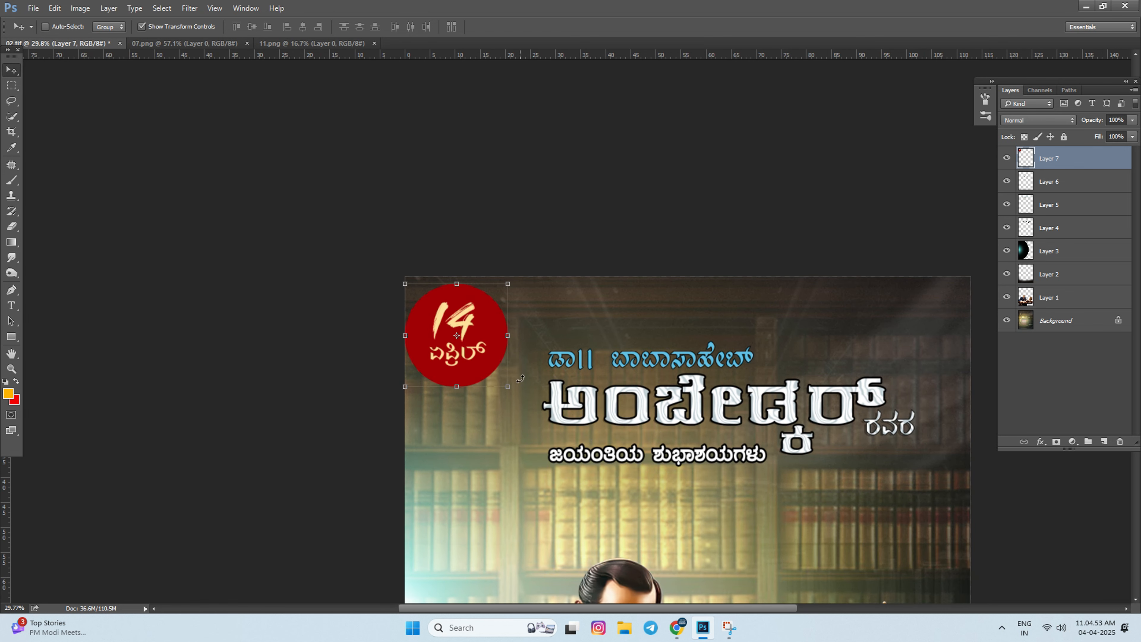
Scale the red date badge to 55.14% and shift it closer to the poster's upper-left corner.
drag(508, 386, 494, 362)
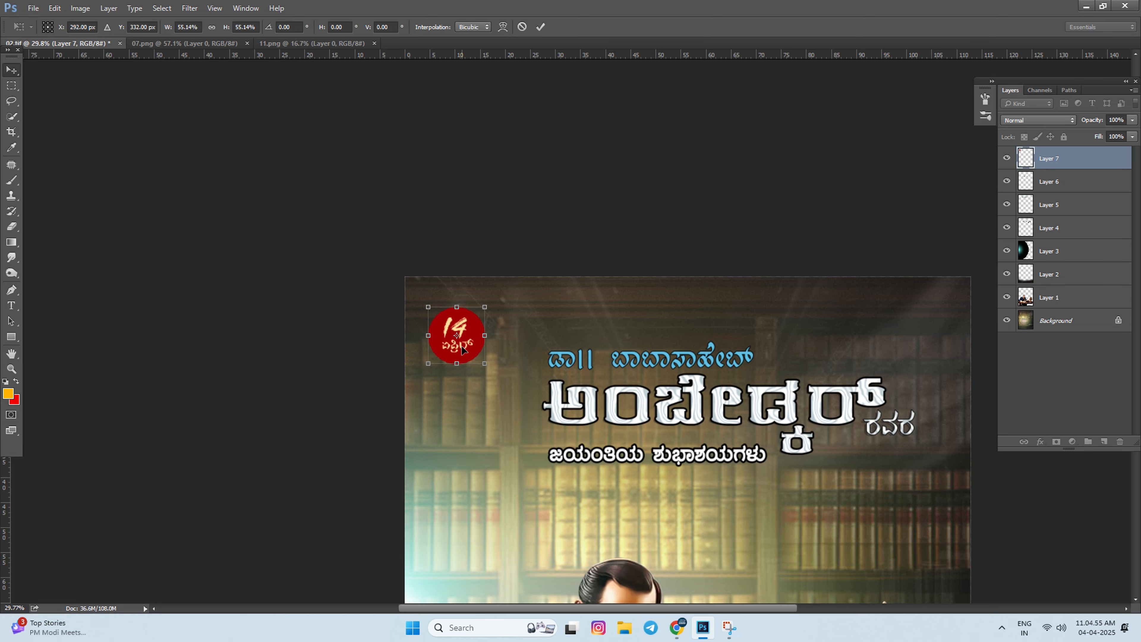
key(Return)
scroll(463, 350, up, 5)
drag(504, 334, 477, 297)
Rotate the red date badge slightly counterclockwise and enlarge it a little in the poster's upper-left corner.
click(514, 294)
drag(547, 294, 546, 287)
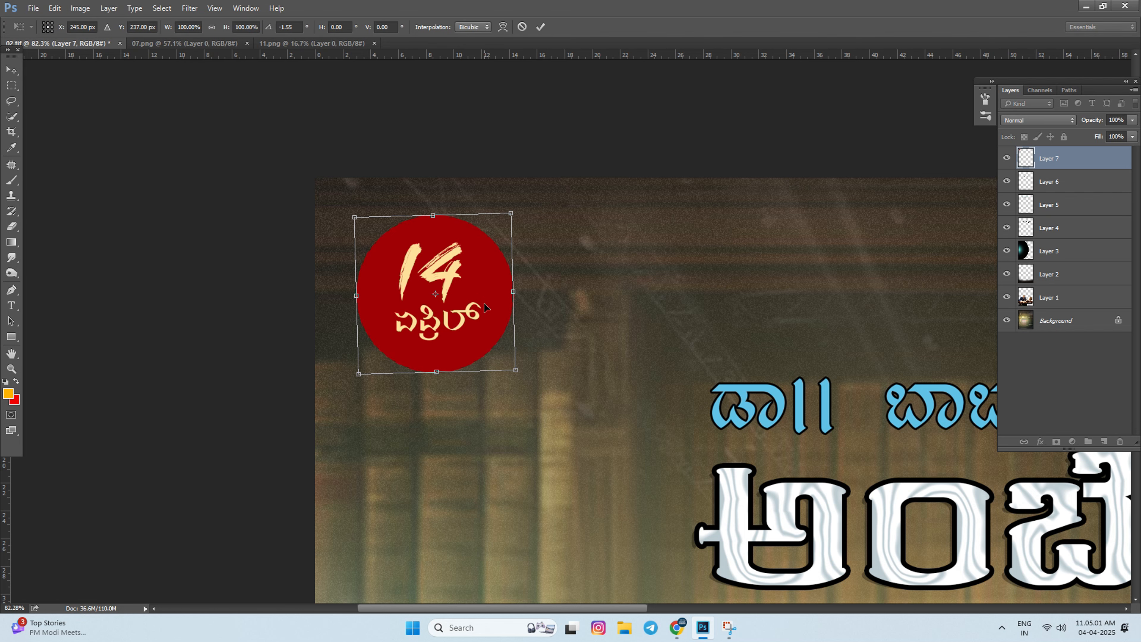
key(Return)
scroll(480, 306, down, 2)
scroll(480, 305, down, 5)
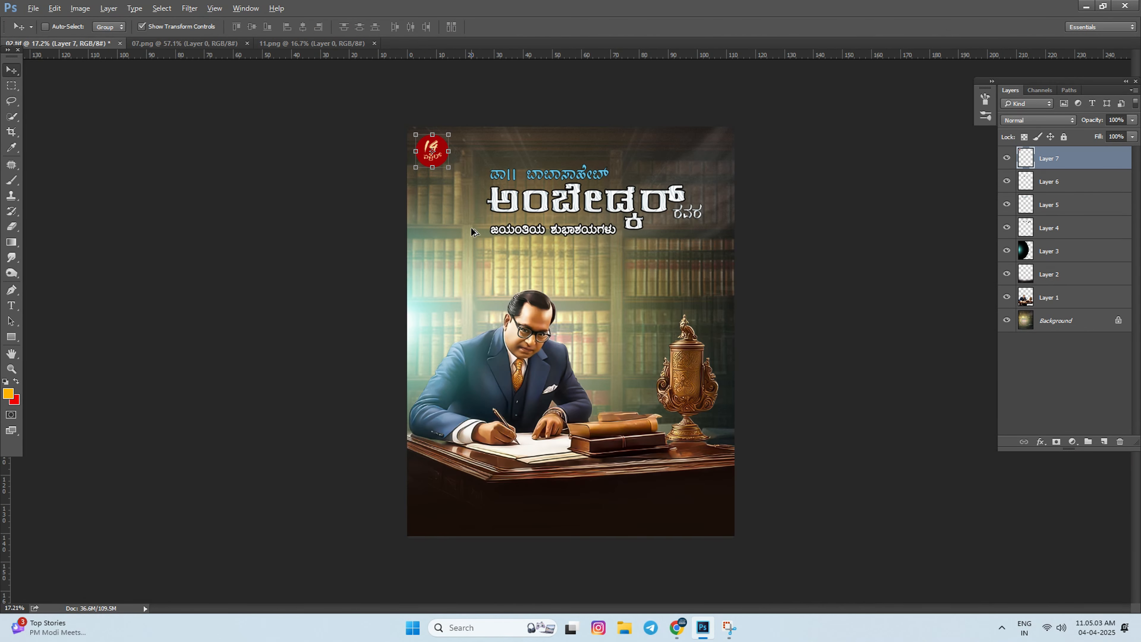
scroll(474, 182, up, 1)
click(421, 132)
drag(422, 133, 427, 139)
key(Return)
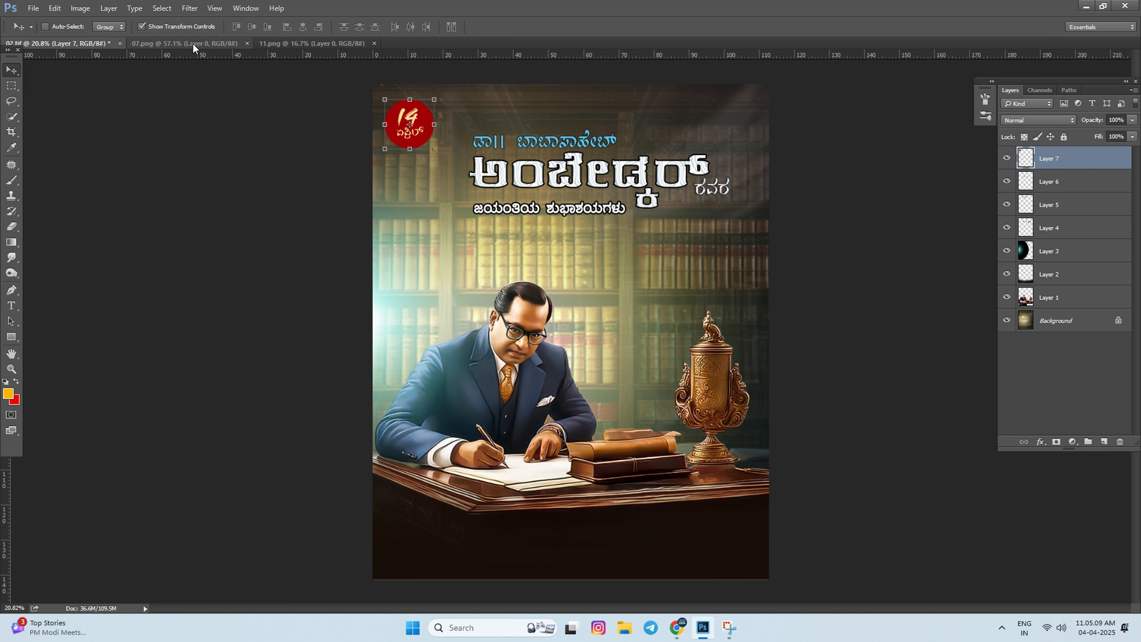
Close 07.png and 11.png and open the blue light flare image 10.png from the 14 new folder.
click(193, 44)
key(ctrl+w)
click(227, 45)
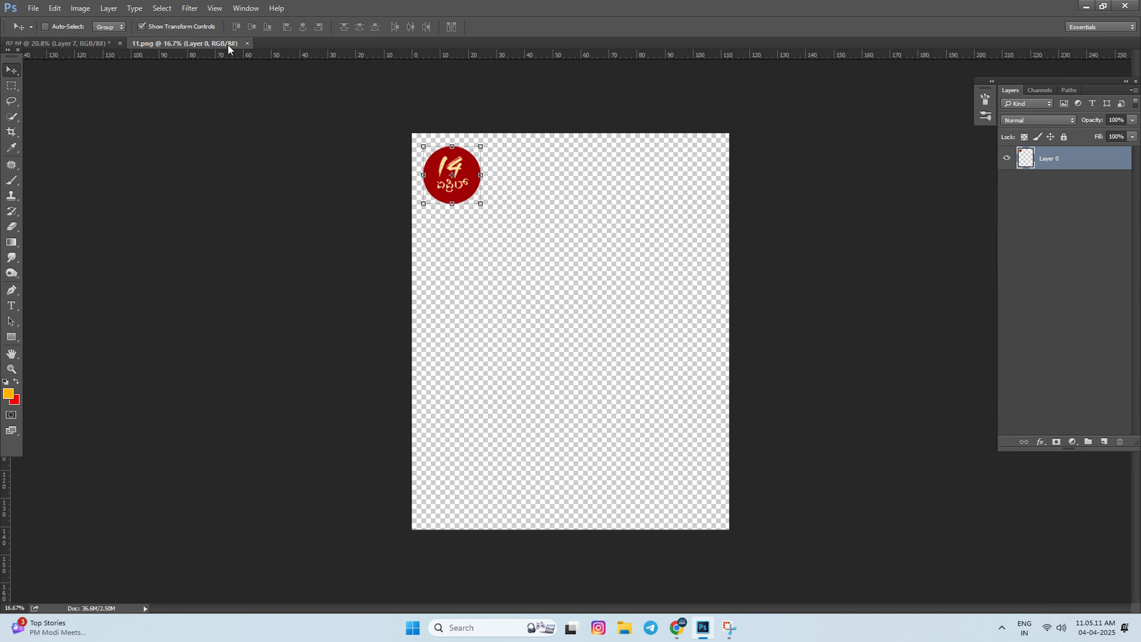
click(246, 43)
click(34, 8)
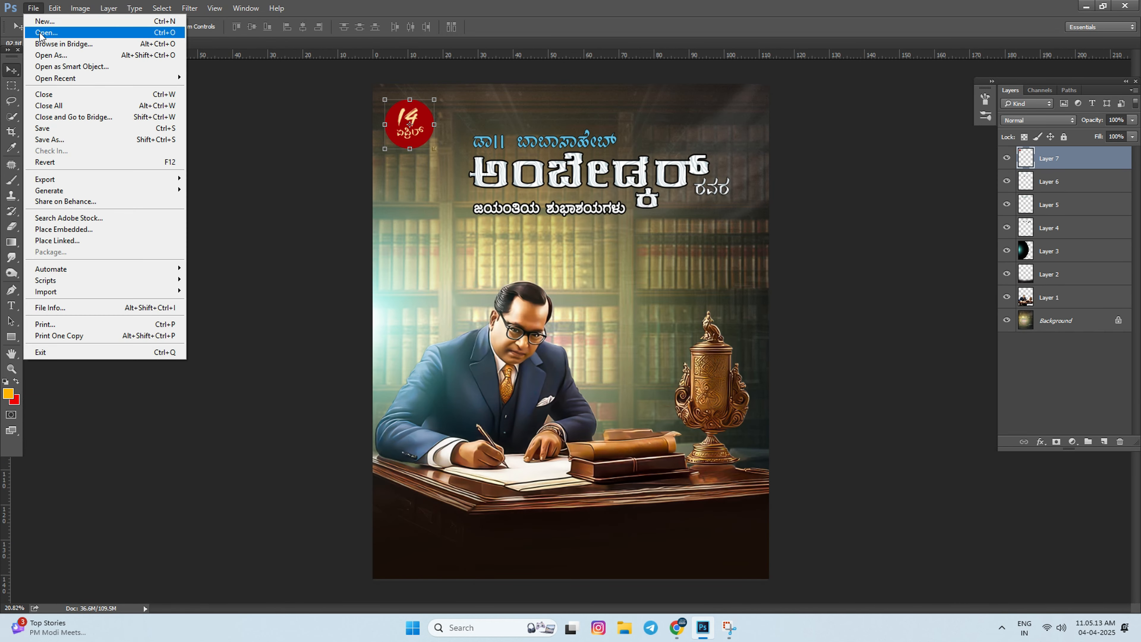
click(40, 32)
double_click(305, 171)
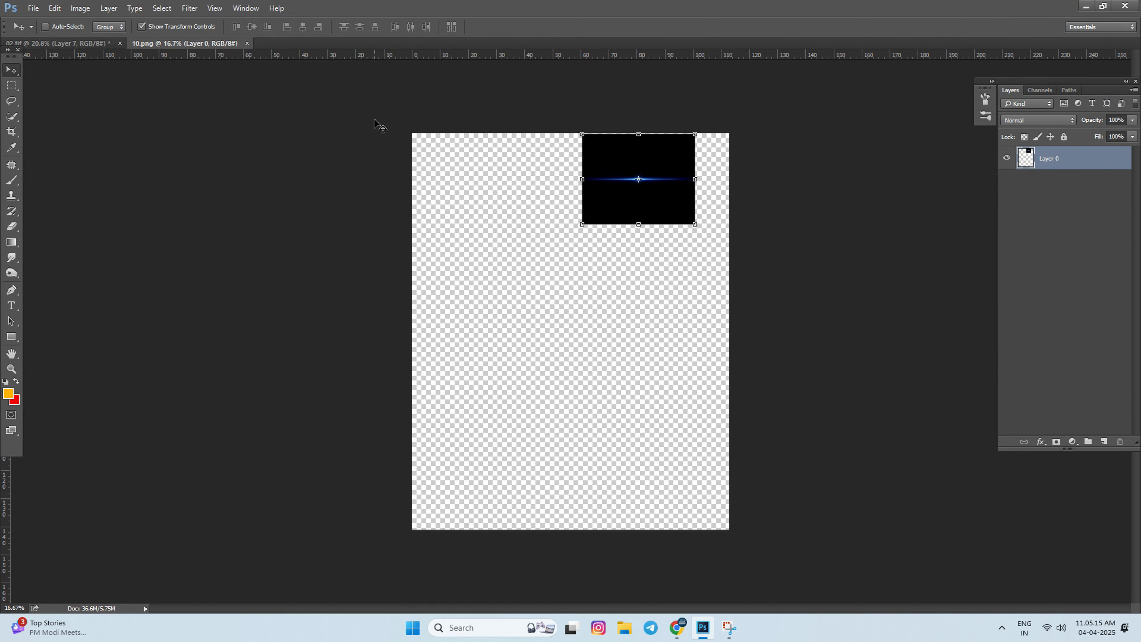
Copy the blue light flare with its black background from 10.png into the poster over the right part of the white title.
scroll(612, 145, up, 5)
drag(627, 137, 648, 147)
scroll(584, 292, up, 3)
scroll(686, 136, up, 5)
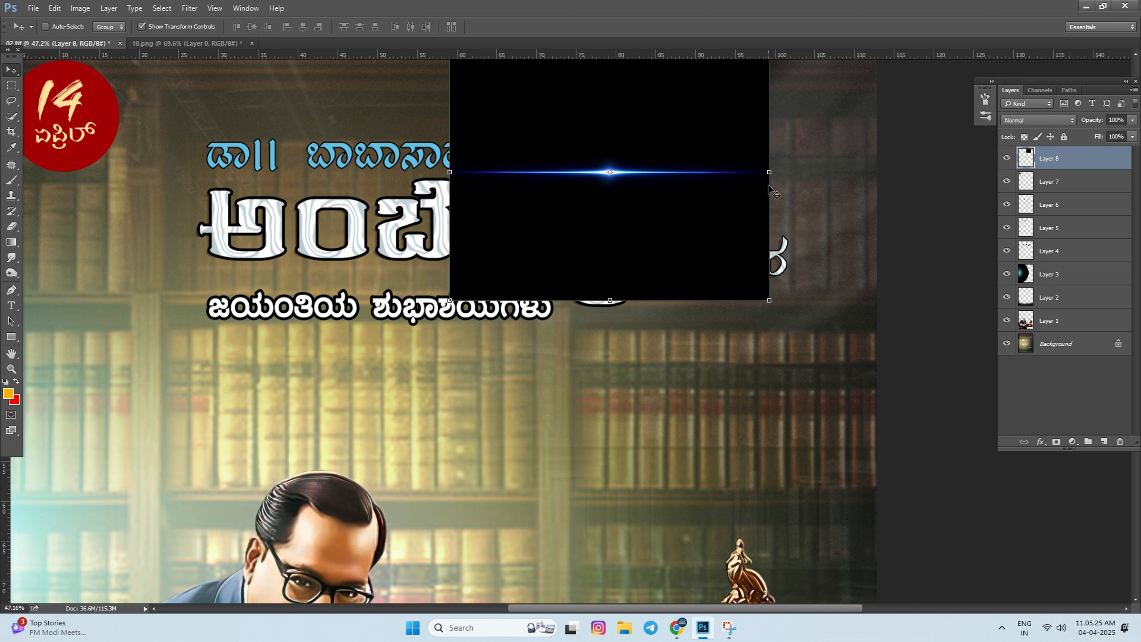
Set the flare layer's blend mode to Screen and nudge the flare onto the white title's upper edge.
click(1019, 121)
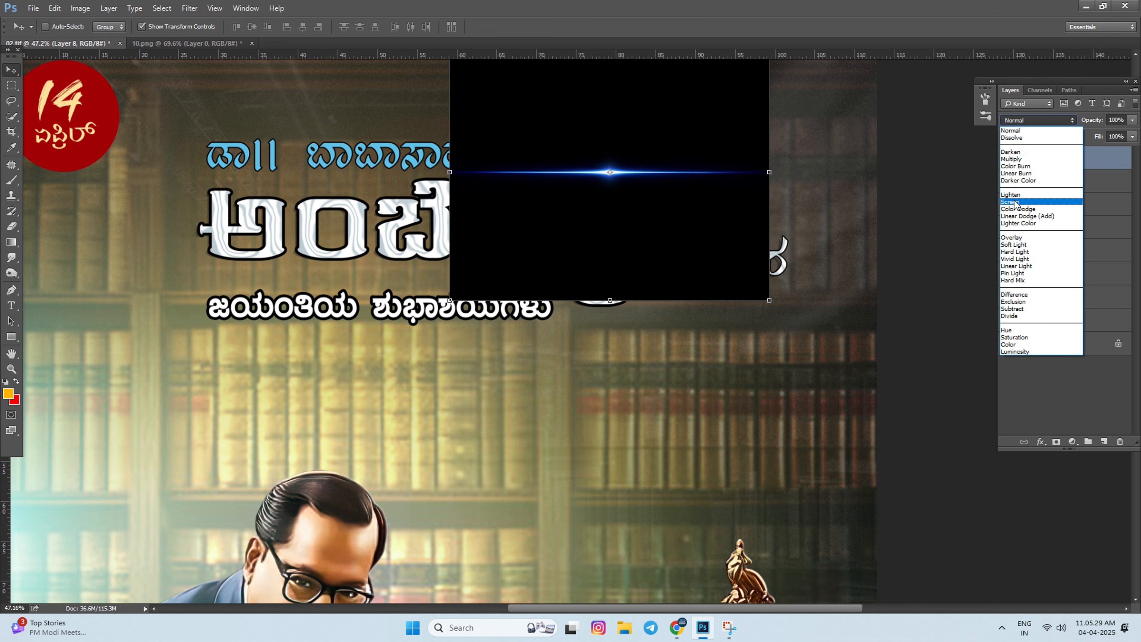
click(1032, 203)
drag(655, 183, 654, 187)
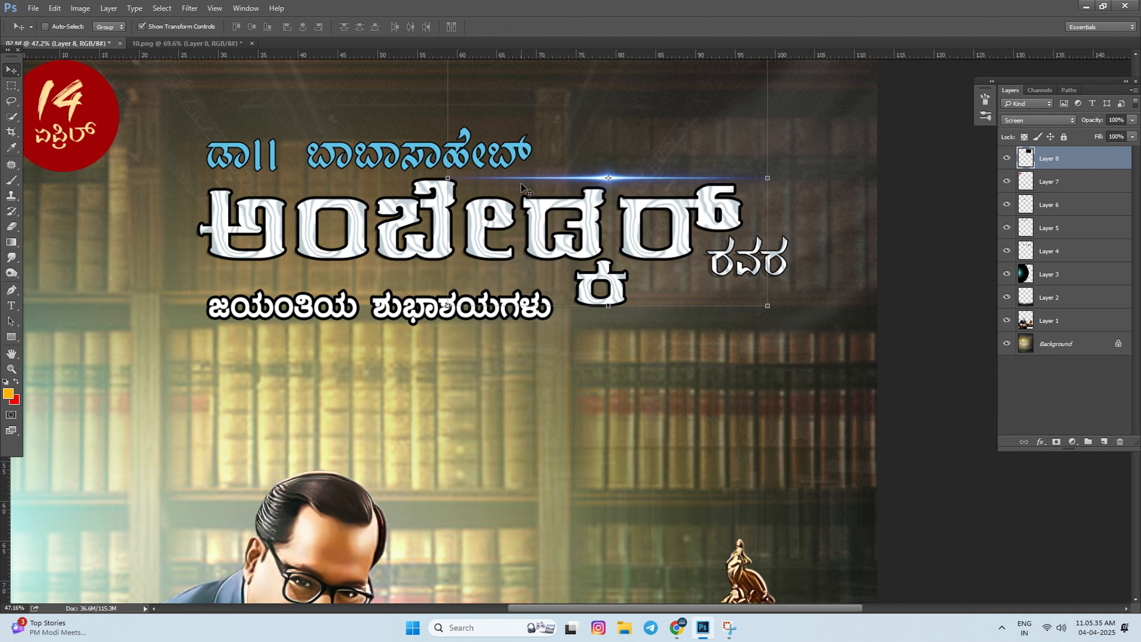
Add a second blue flare from 10.png to the poster in Screen blend mode, placed between the white title and the greeting text.
click(167, 43)
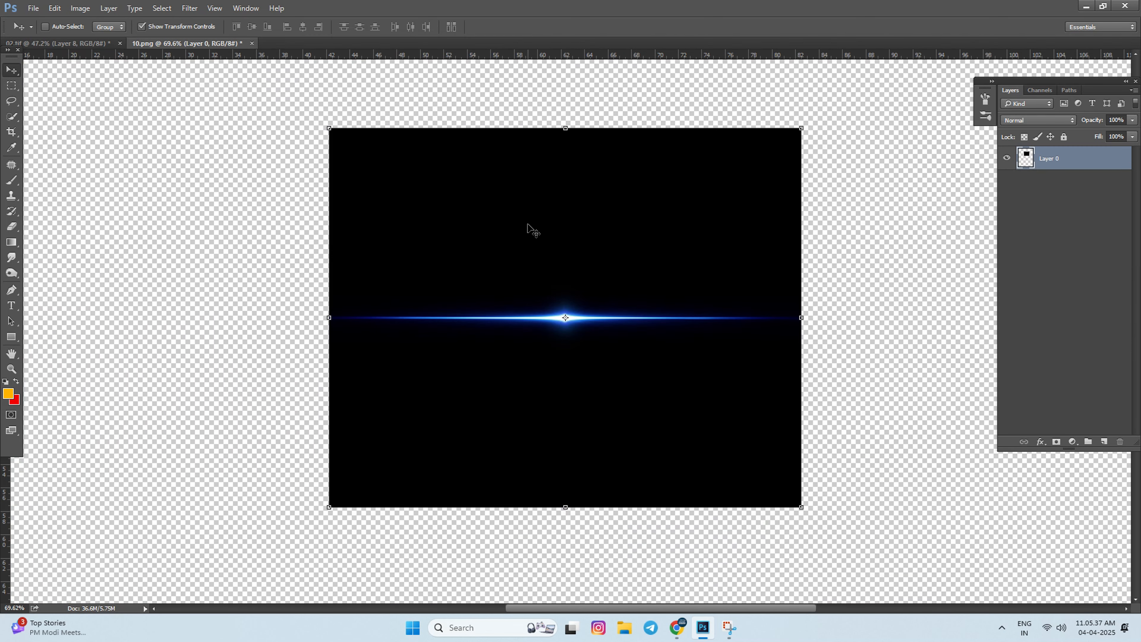
drag(584, 267, 421, 227)
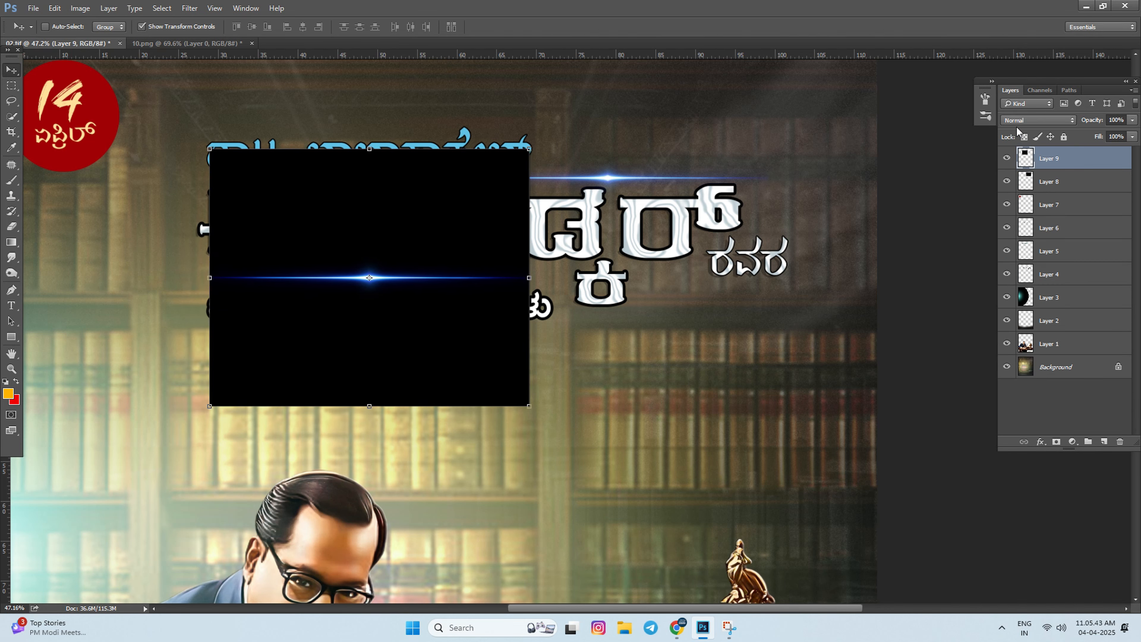
click(1035, 121)
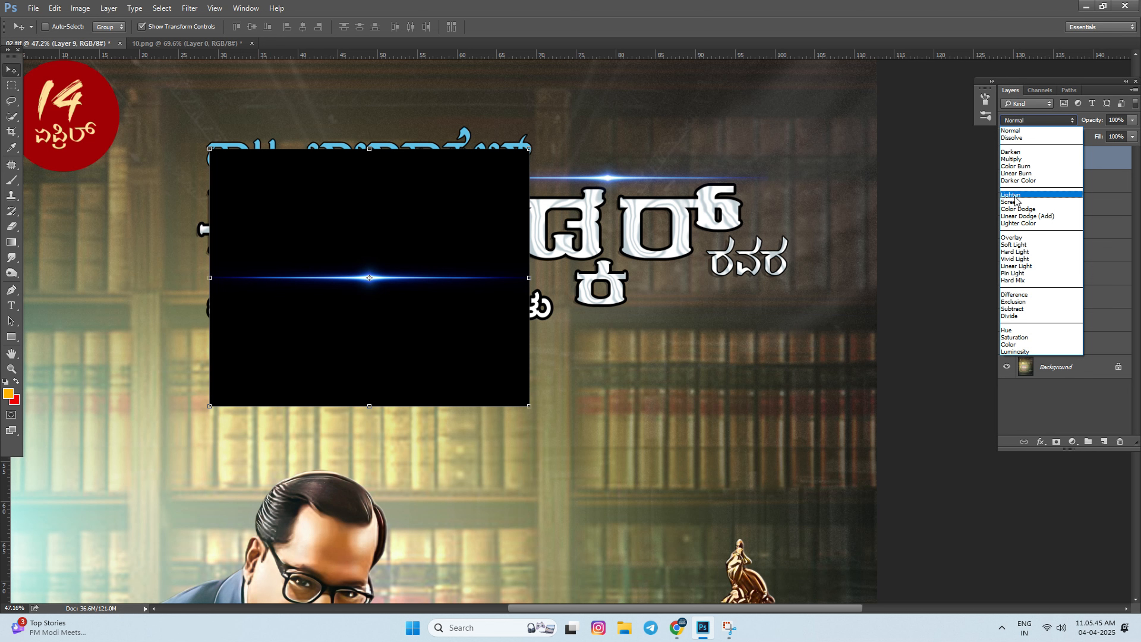
click(1028, 191)
drag(439, 315, 449, 308)
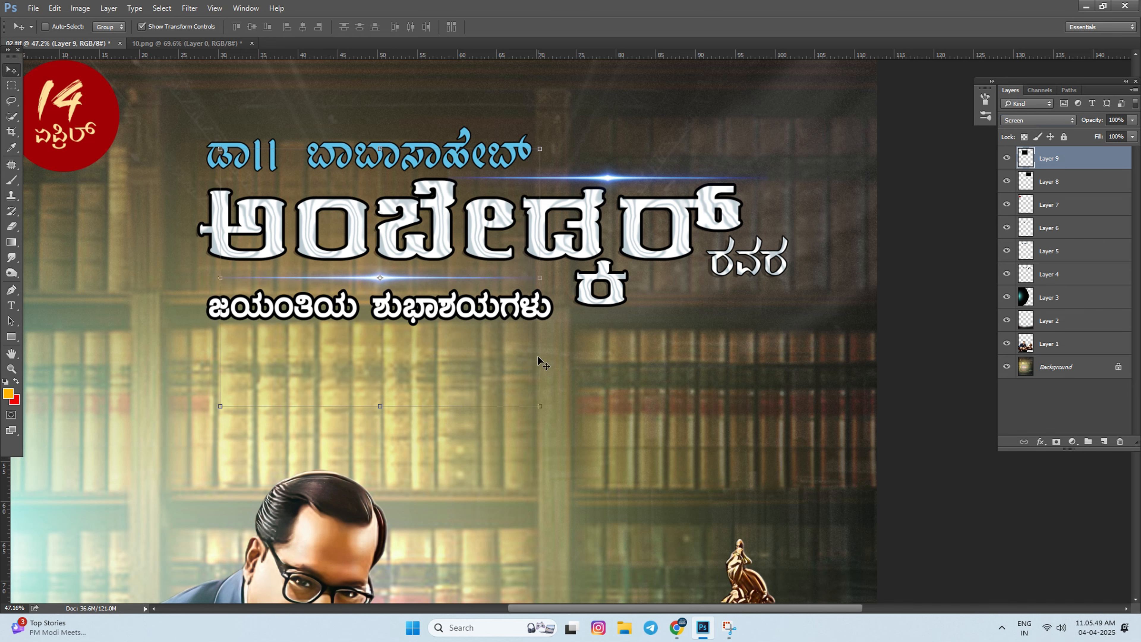
drag(506, 348, 537, 349)
Close 10.png without saving and open the yellow text image 06.png from the 14 new folder.
scroll(468, 317, down, 3)
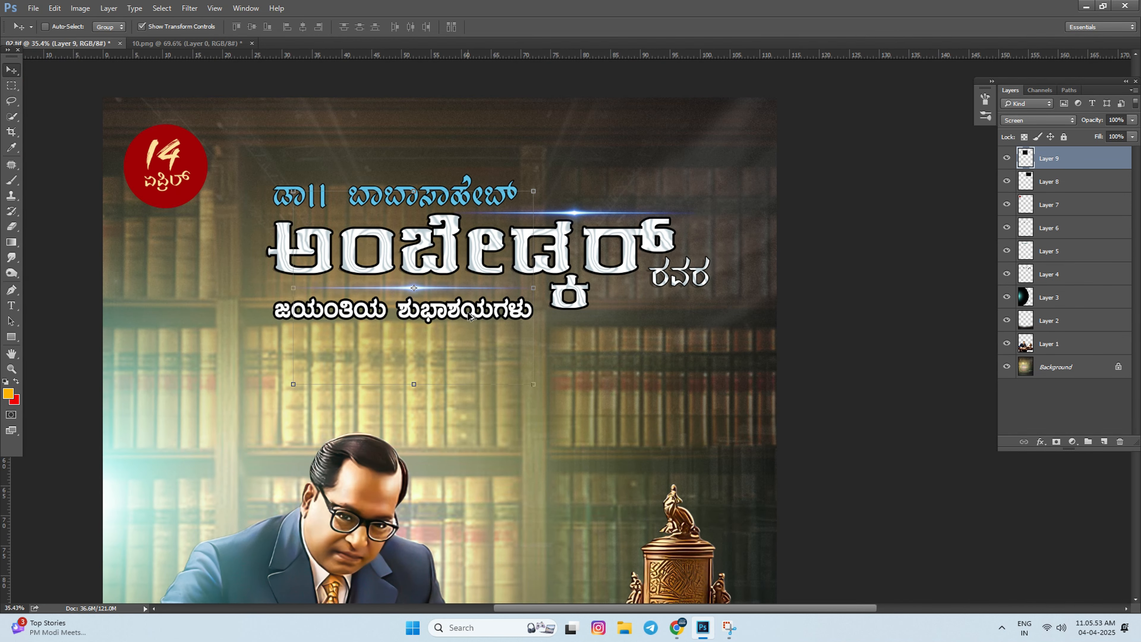
scroll(469, 316, down, 3)
scroll(469, 317, down, 1)
click(246, 43)
click(568, 238)
click(34, 8)
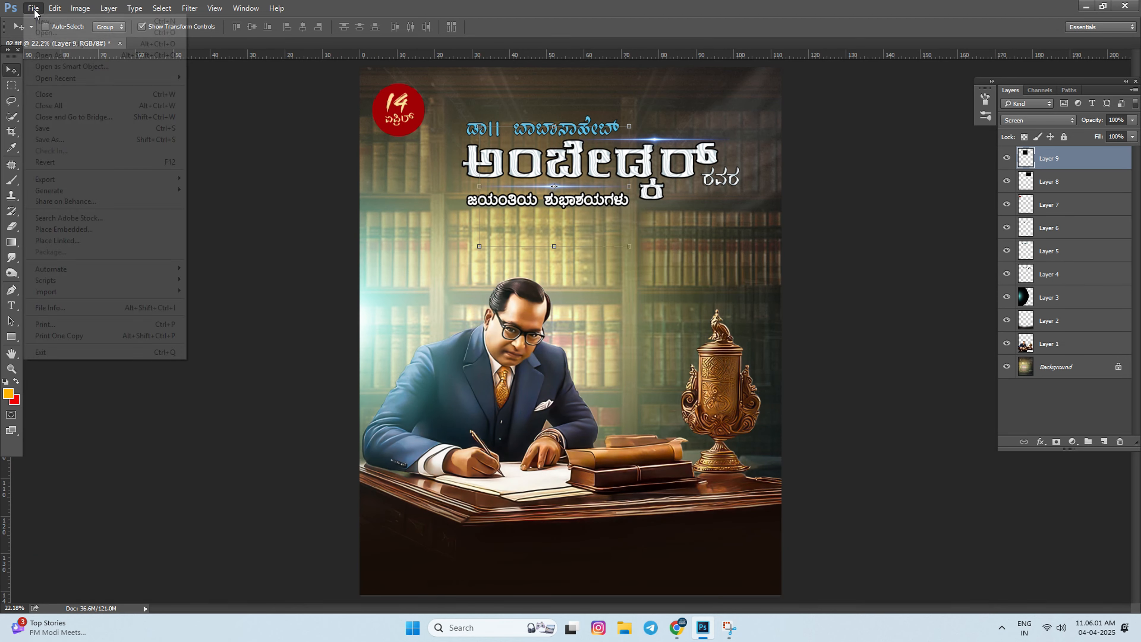
click(45, 32)
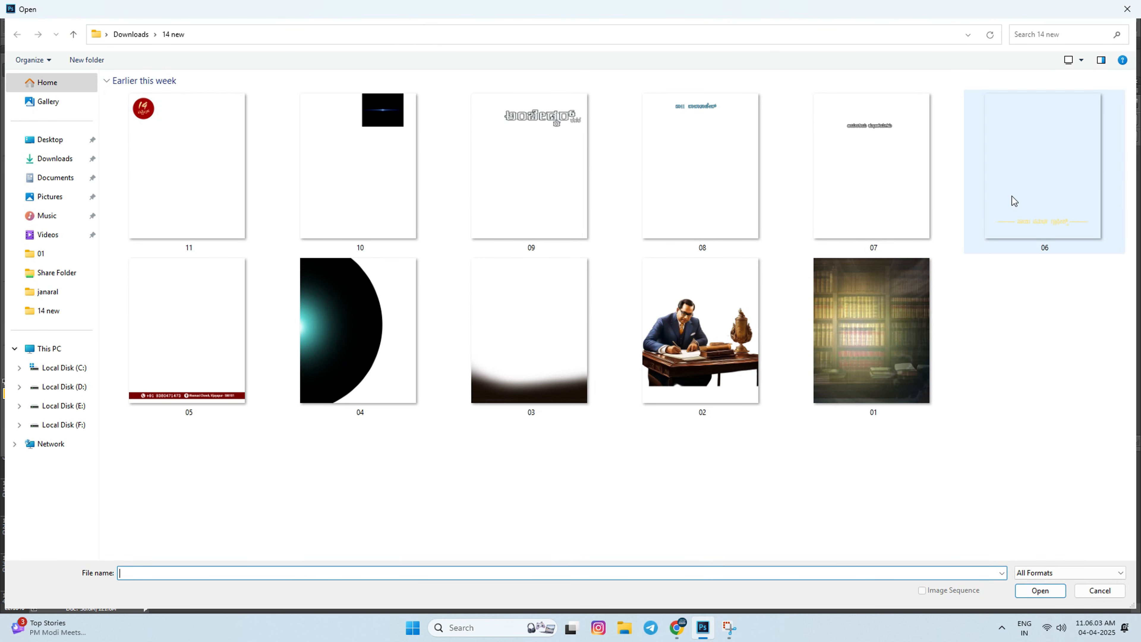
double_click(1041, 186)
Copy the yellow Kannada line from 06.png into the poster above the man's head and add the Background layer to the selection.
scroll(652, 476, up, 3)
drag(636, 512, 84, 73)
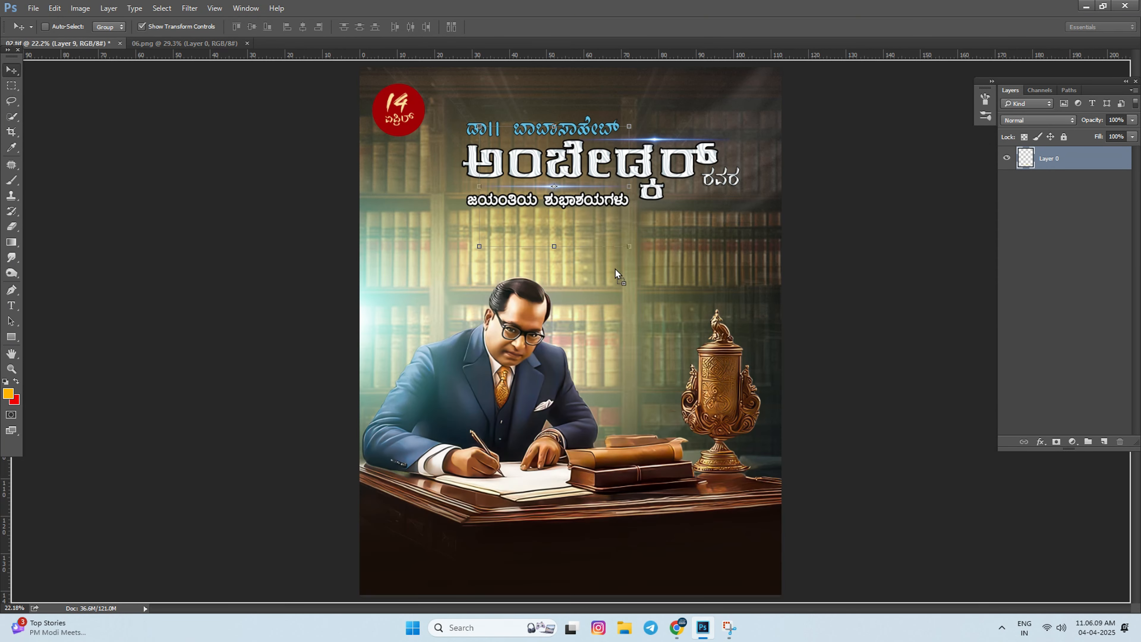
drag(615, 270, 646, 271)
right_click(612, 300)
click(637, 320)
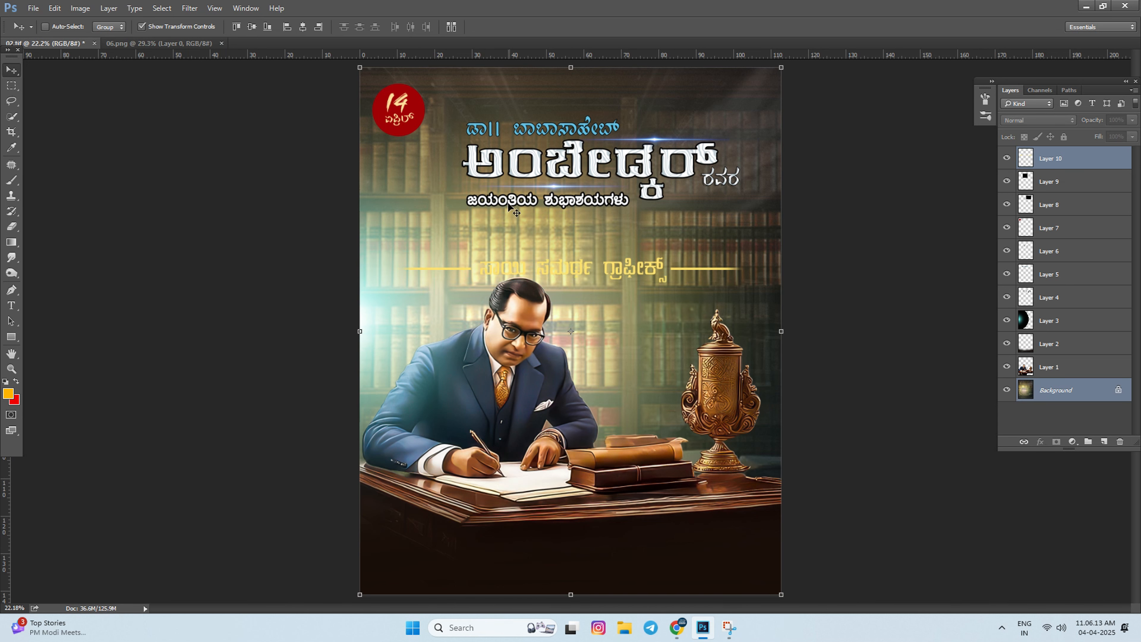
Select only the yellow Kannada text layer, Layer 10.
scroll(511, 207, down, 1)
right_click(617, 274)
click(638, 288)
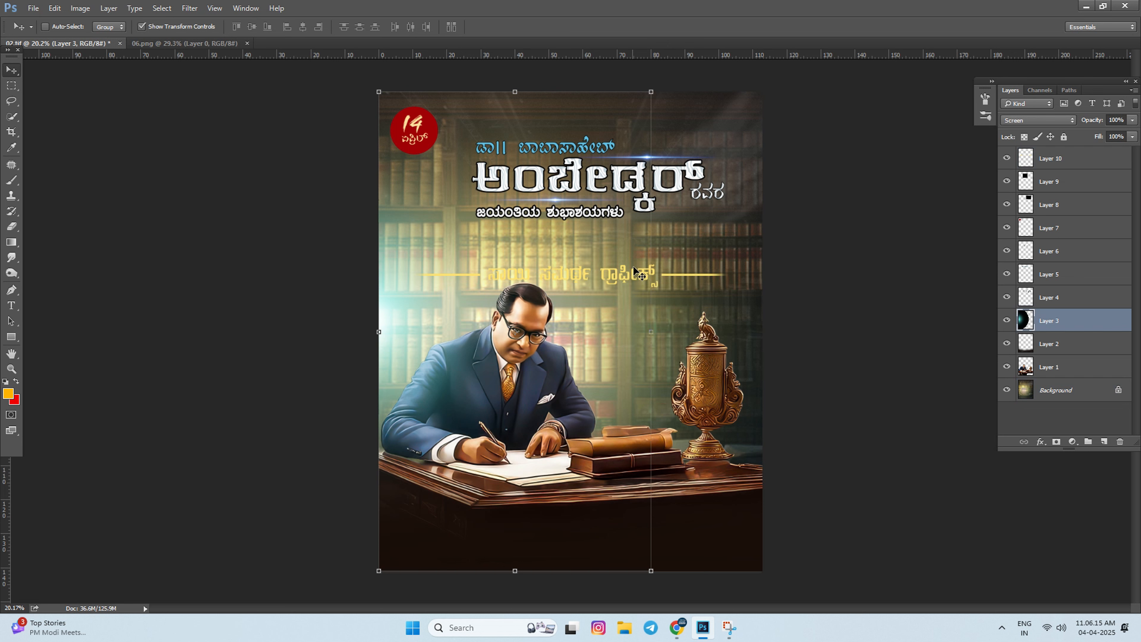
right_click(633, 267)
click(642, 276)
right_click(635, 270)
click(643, 281)
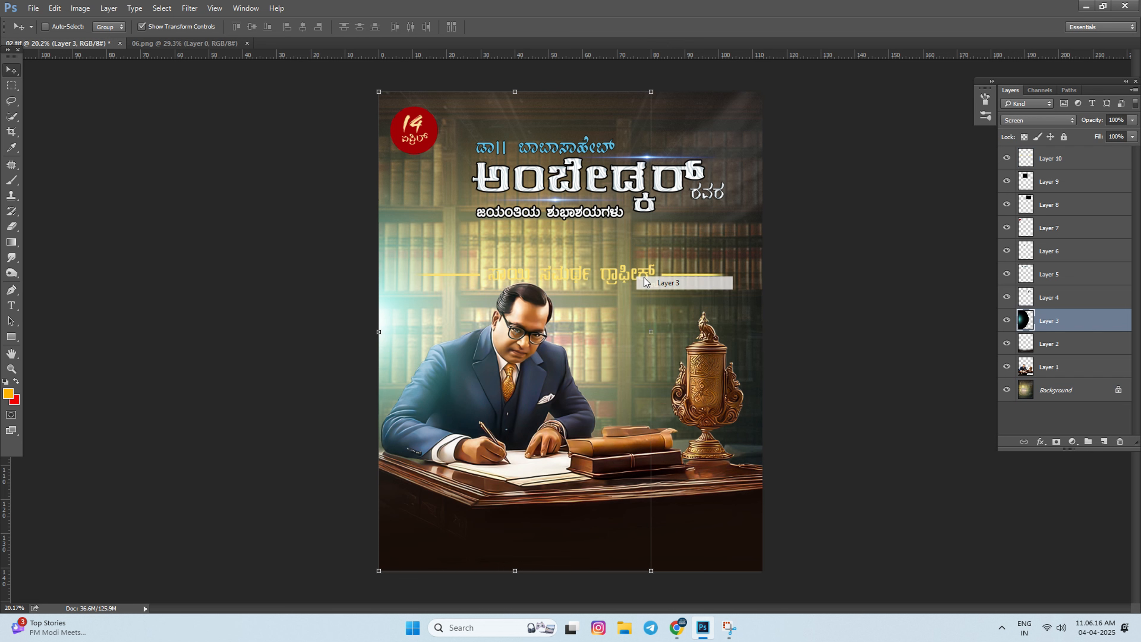
right_click(676, 277)
click(939, 285)
click(1066, 163)
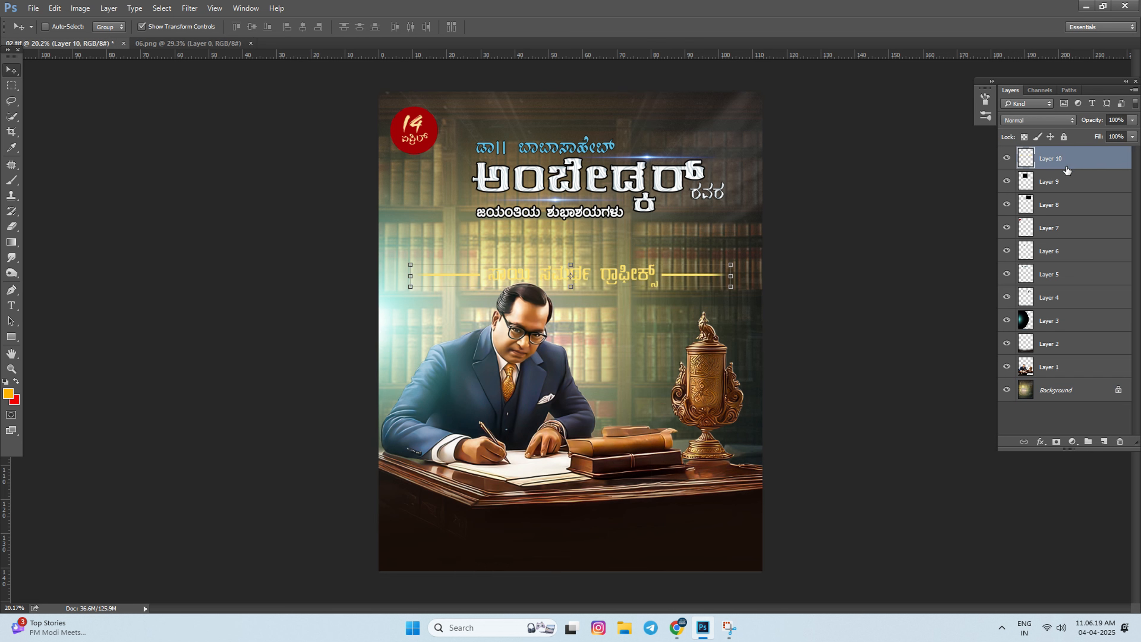
Move the yellow Kannada text line onto the dark area below the desk and open 05.png from the 14 new folder.
drag(638, 280, 661, 531)
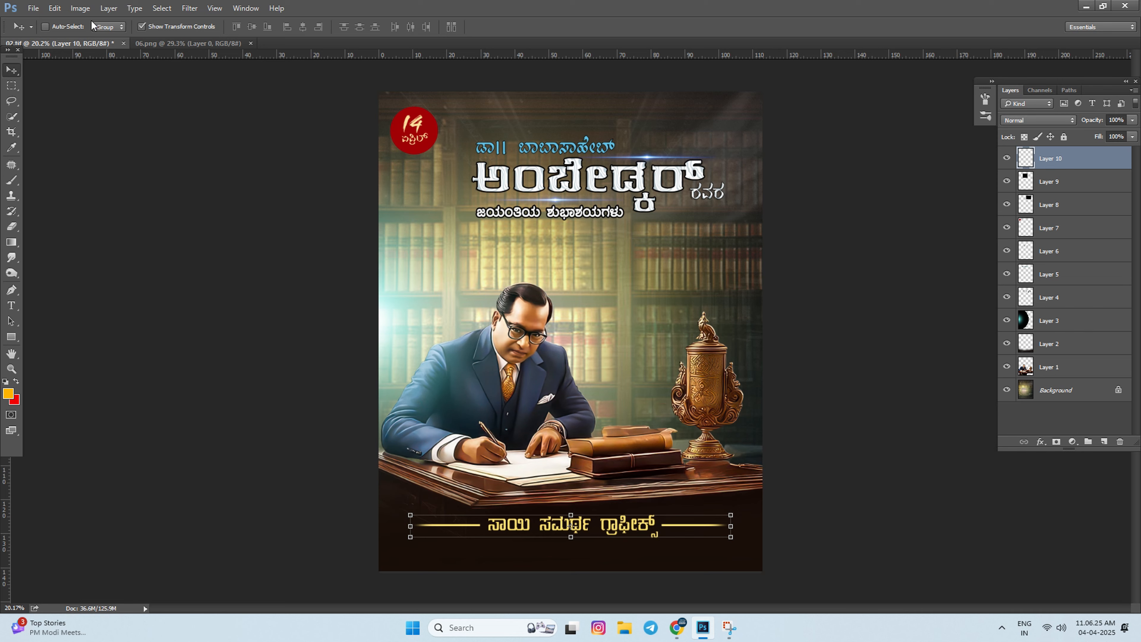
click(33, 8)
click(40, 30)
click(205, 322)
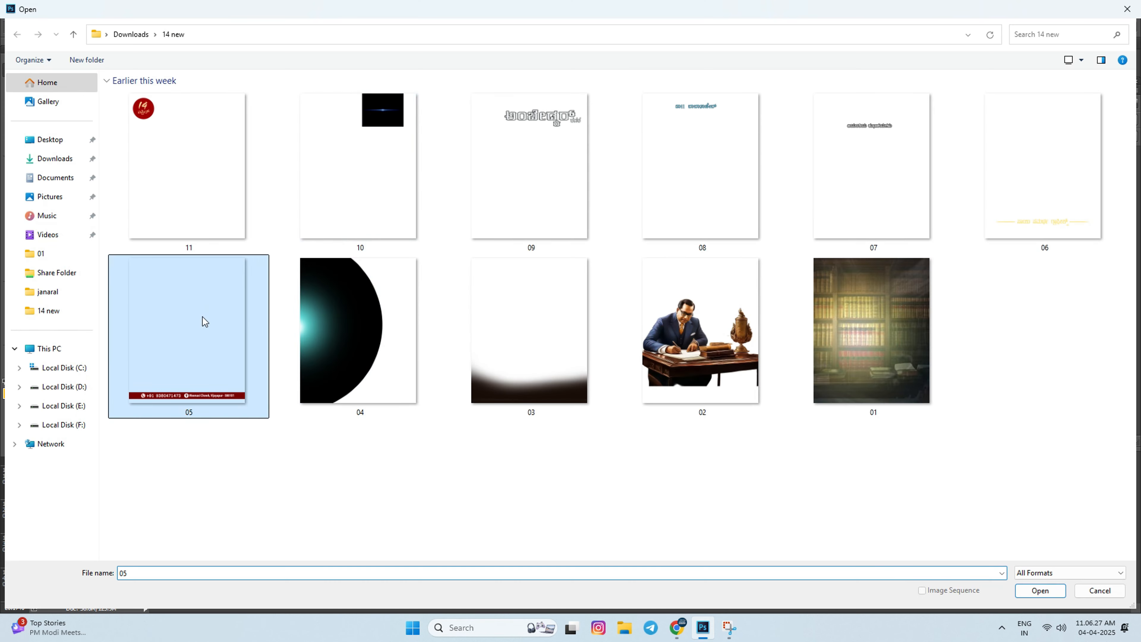
double_click(204, 322)
Copy the red contact banner from 05.png into the poster and position it across the full width, just above the poster's lower edge.
drag(602, 515, 623, 557)
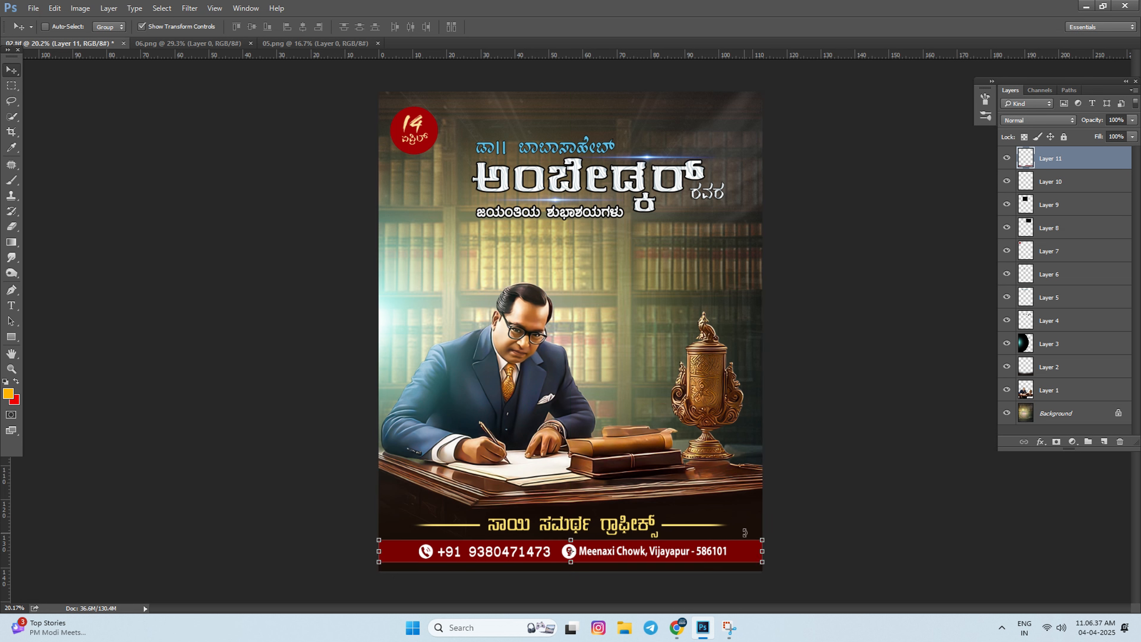
drag(712, 556, 712, 565)
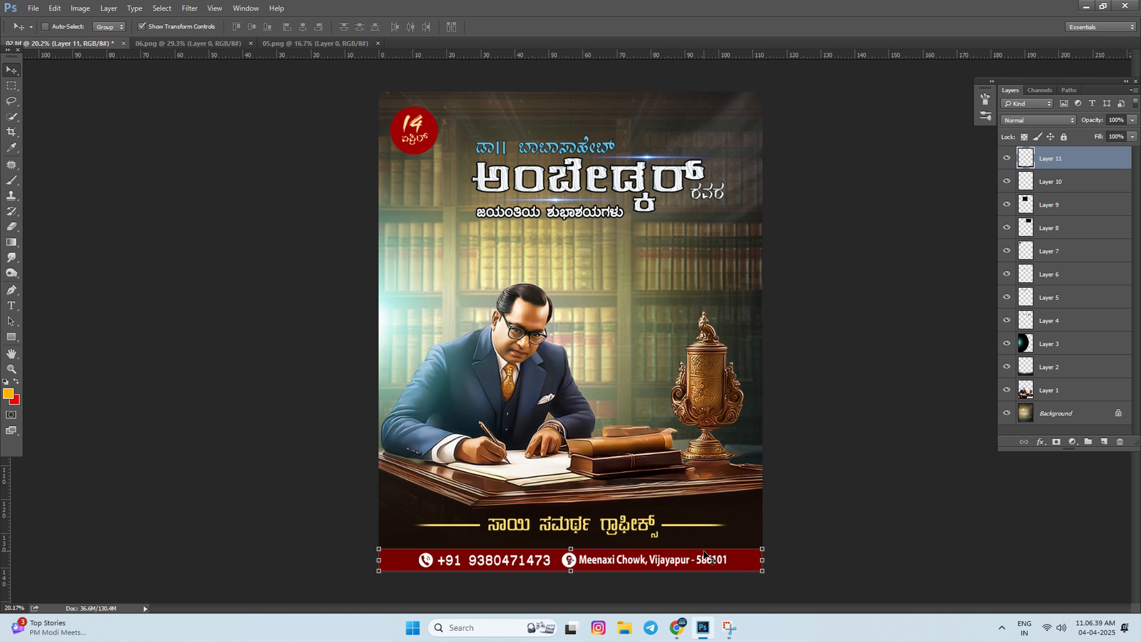
scroll(668, 561, up, 5)
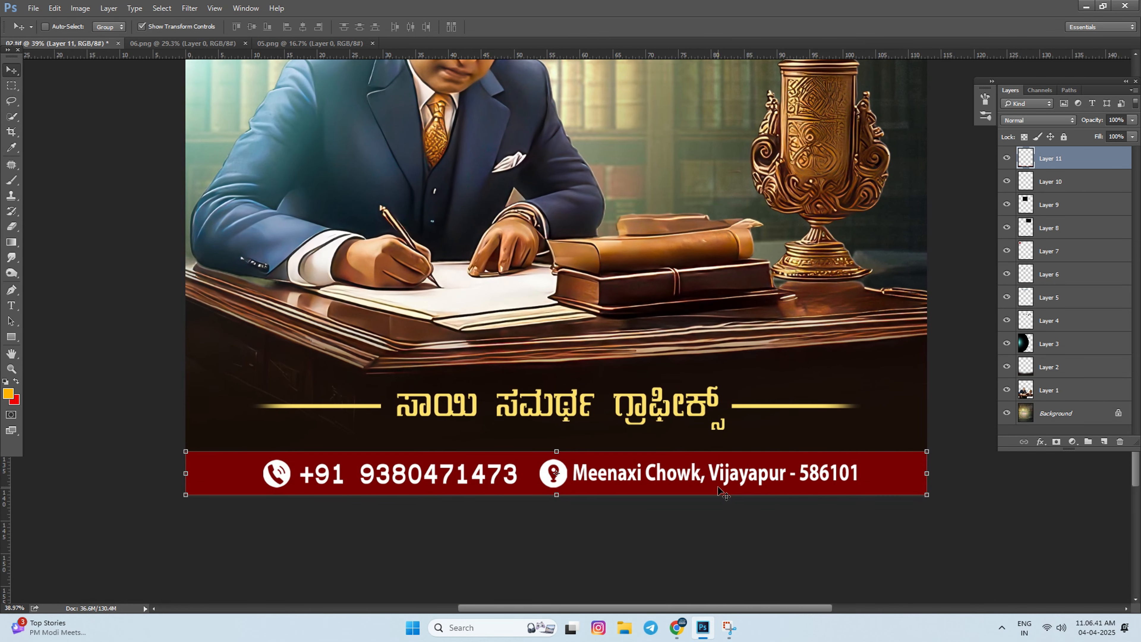
drag(718, 487, 718, 485)
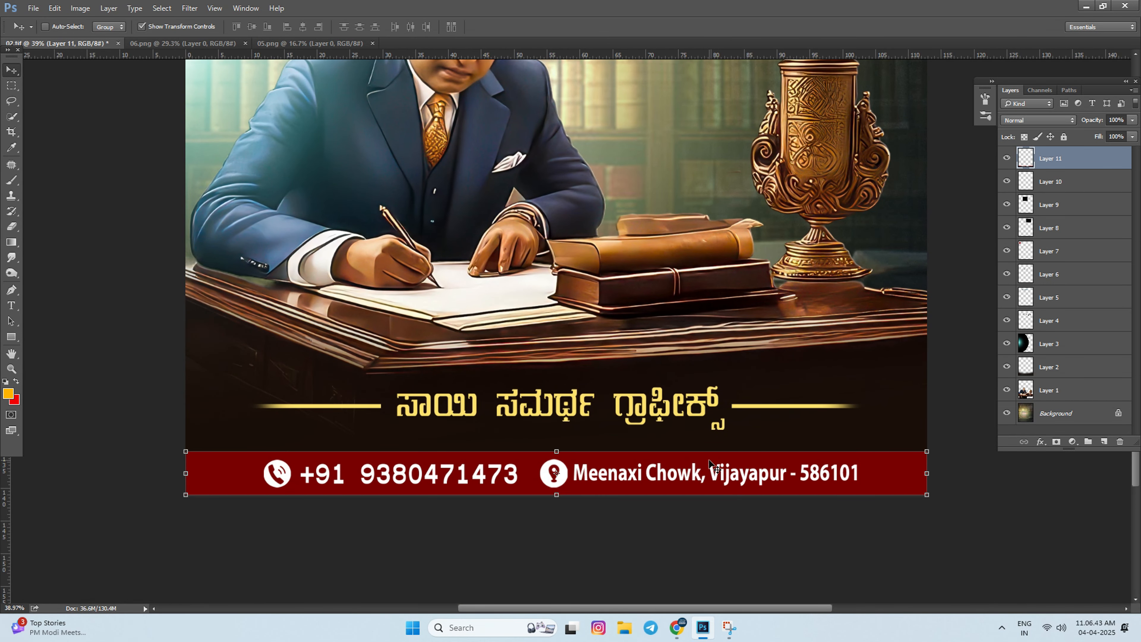
key(shift+Up)
key(shift+Up)
key(shift+Up)
key(ctrl+0)
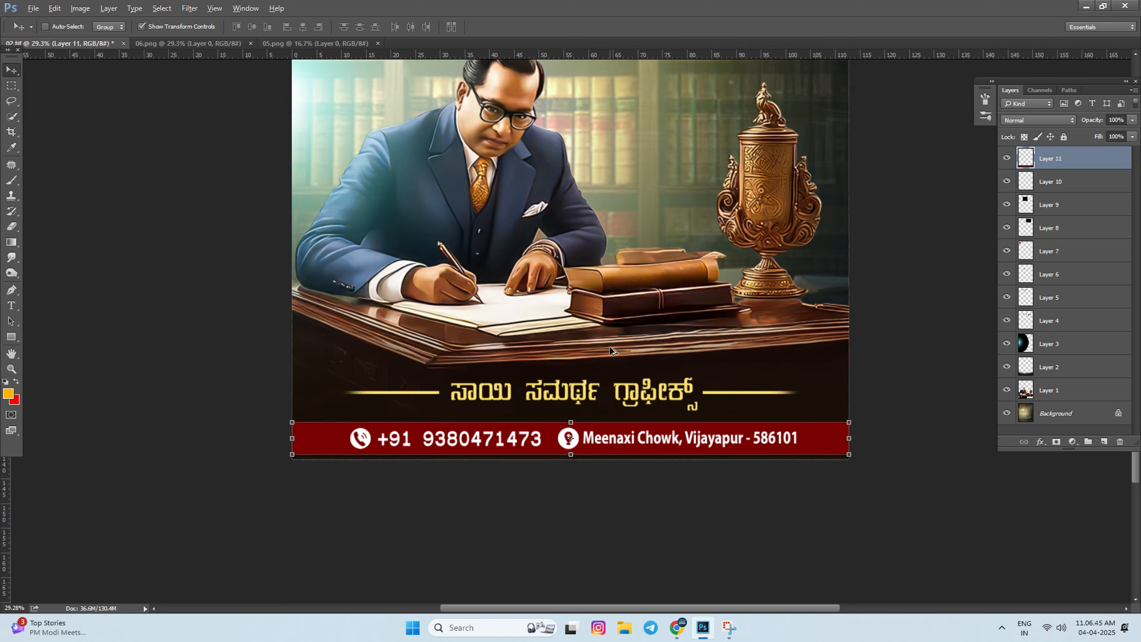
Inspect the red date badge and the blue and white Kannada title lettering up close.
scroll(435, 171, up, 15)
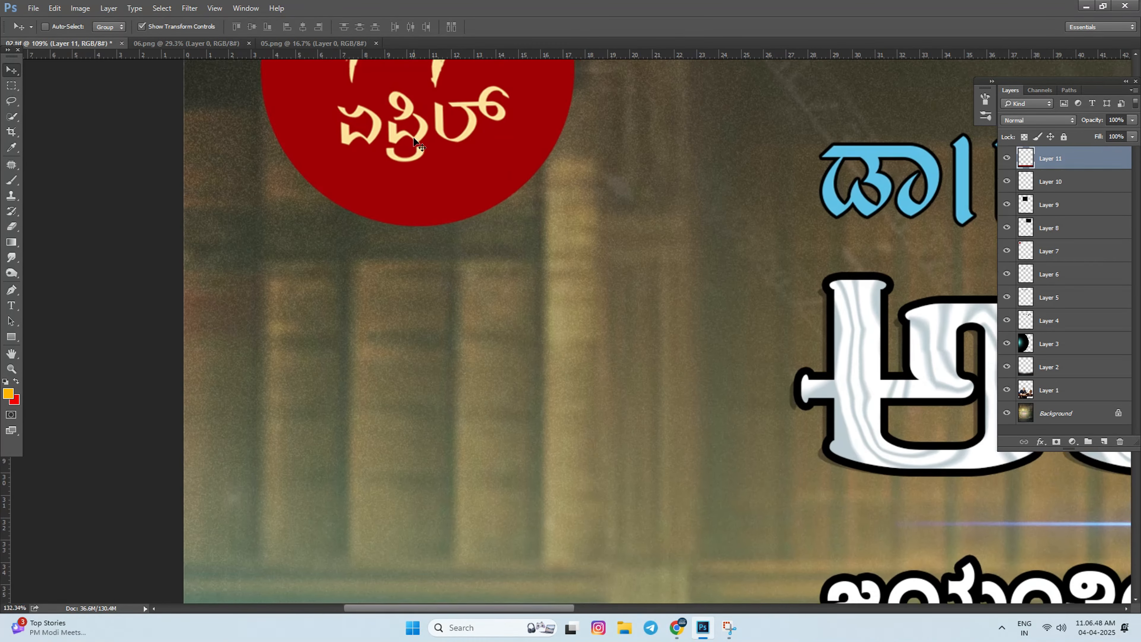
drag(440, 168, 447, 303)
drag(787, 334, 428, 259)
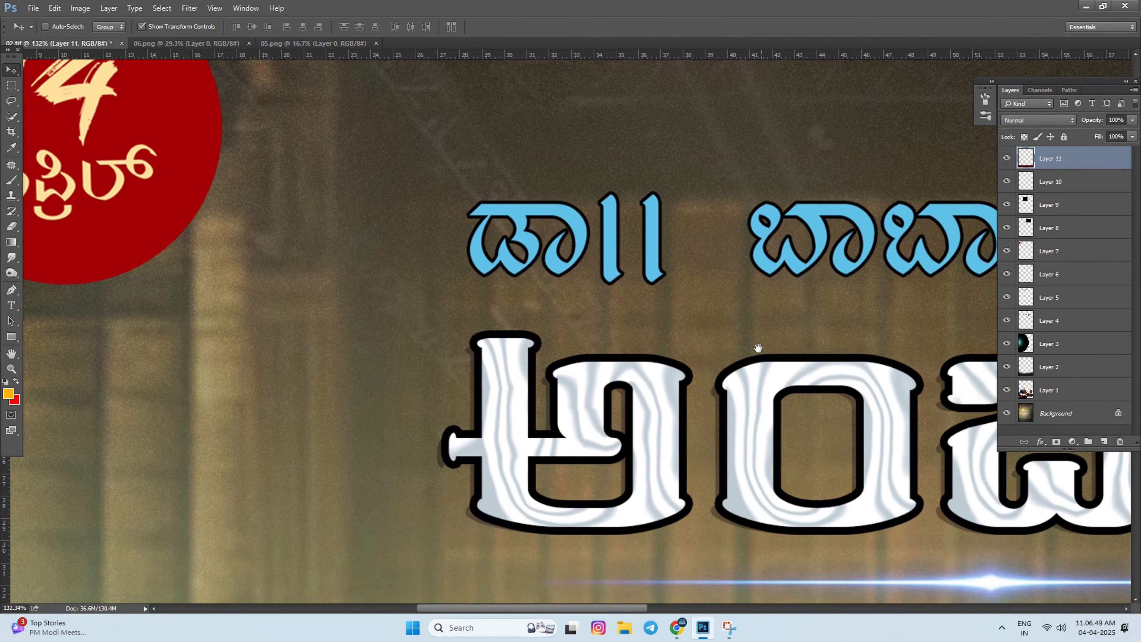